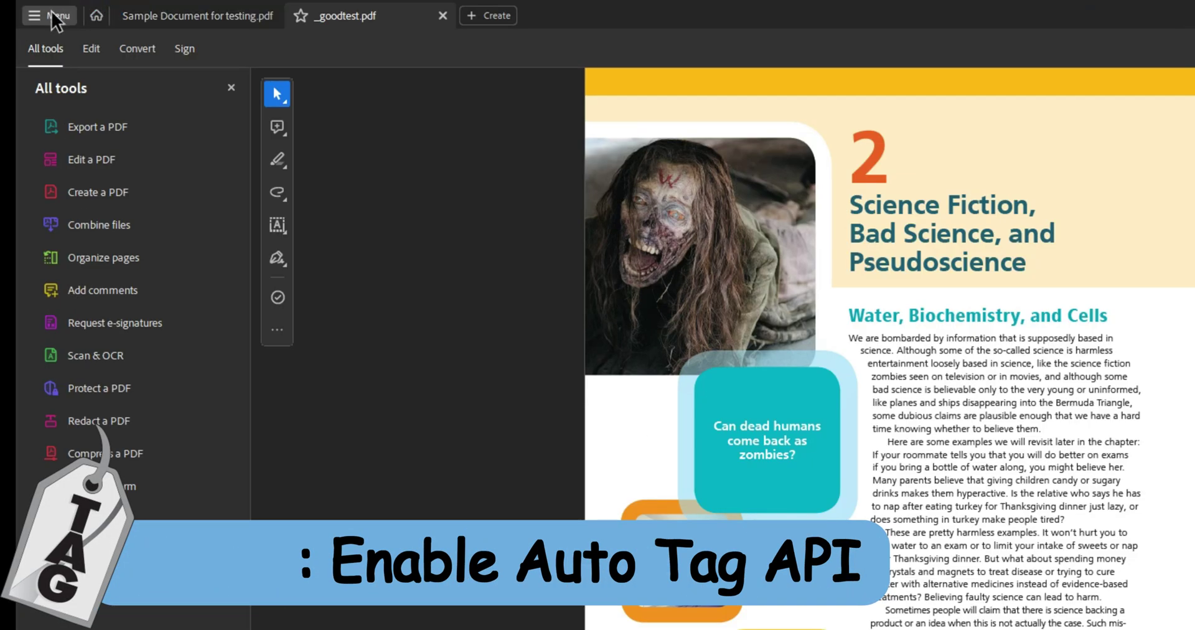
Step: Tick 'Enable cloud-based auto-tagging for accessibility' in Accessibility preferences and confirm with OK
left_click(44, 12)
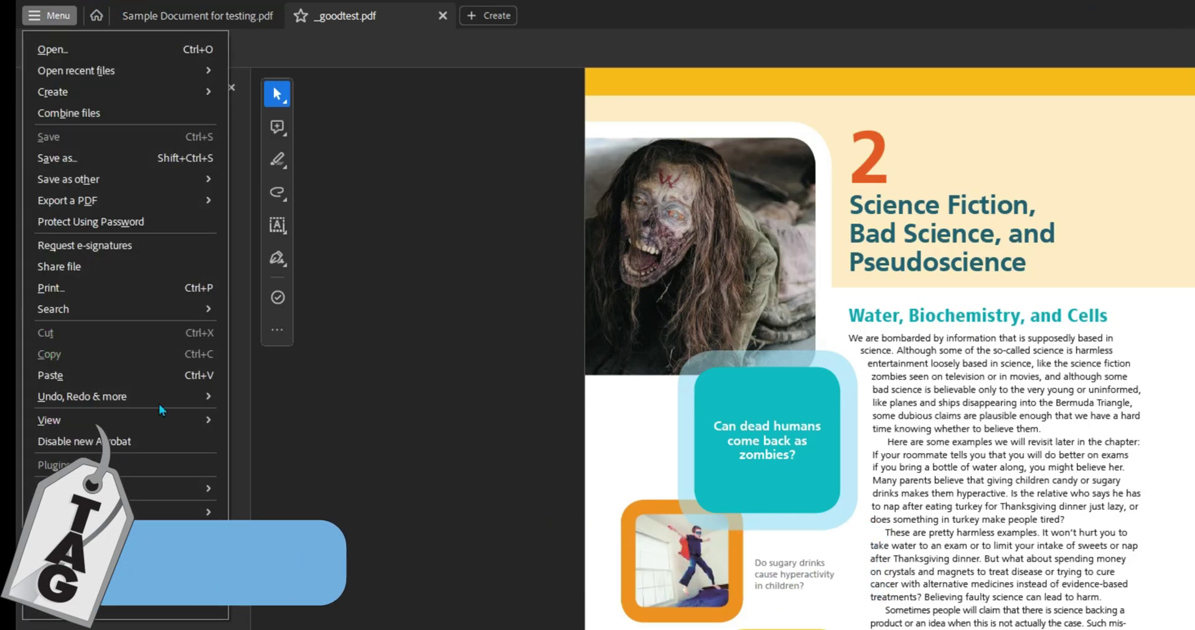
left_click(158, 537)
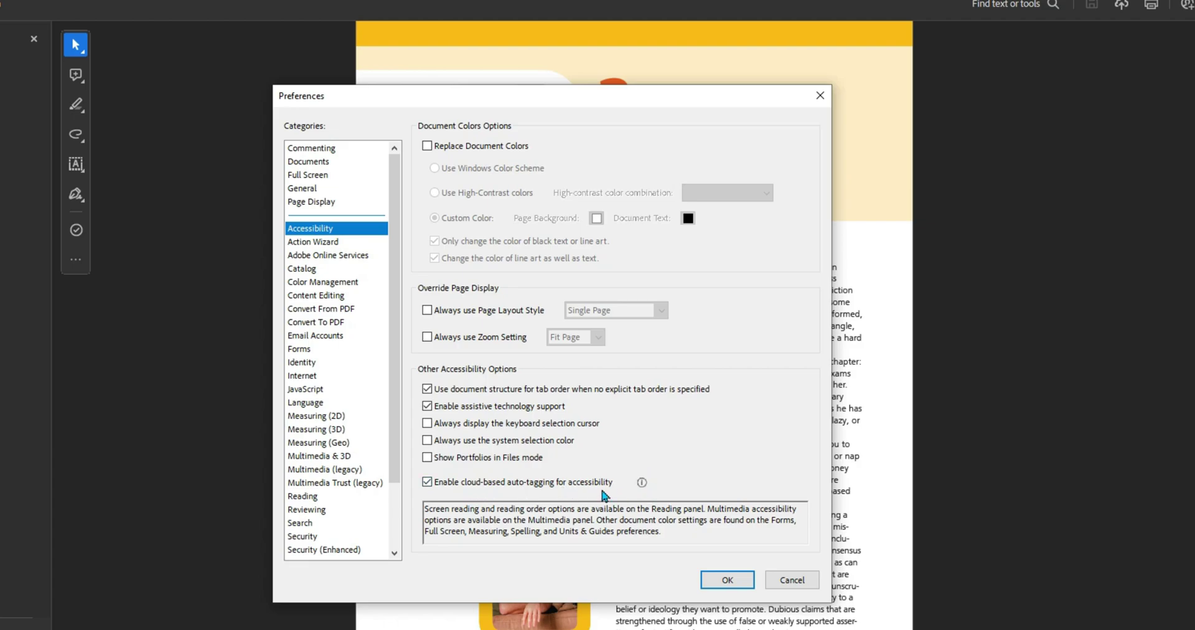
left_click(727, 580)
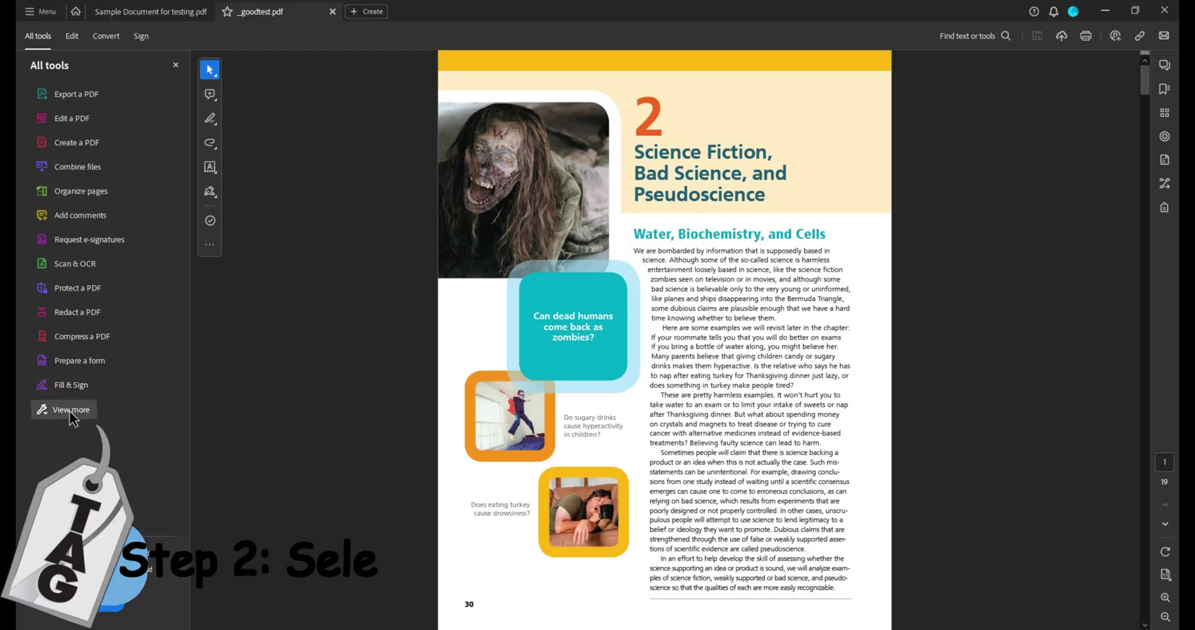
Step: Run Autotag document from Prepare for accessibility to build the Figure, P and H1–H3 tag tree
scroll(102, 398, "down", 4)
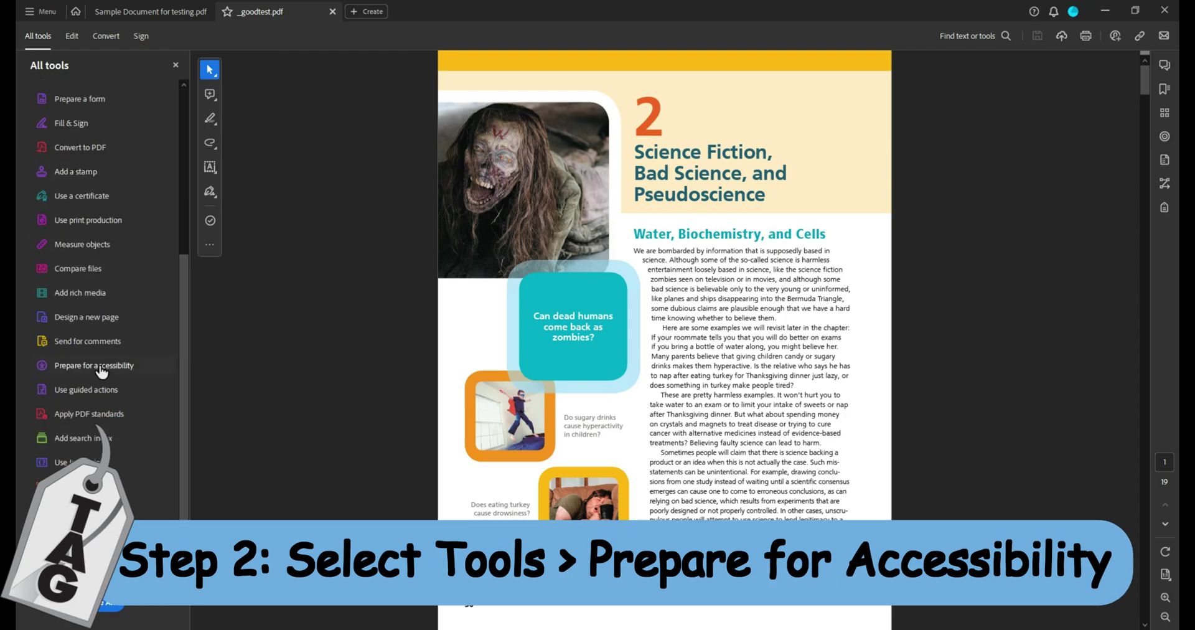
left_click(75, 368)
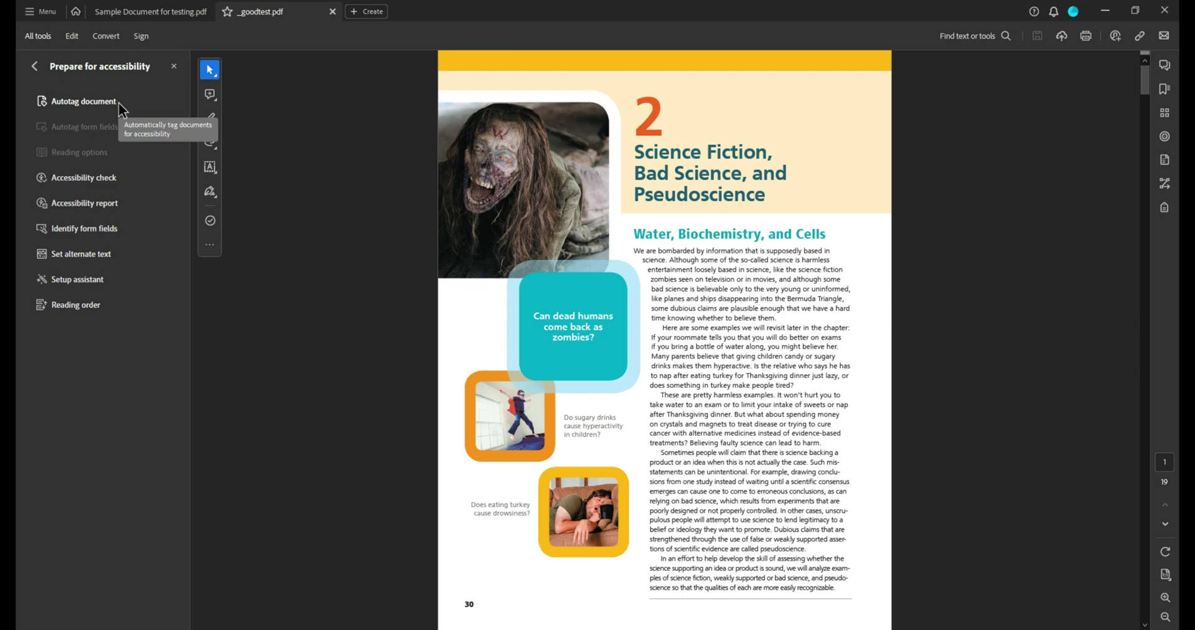
left_click(119, 102)
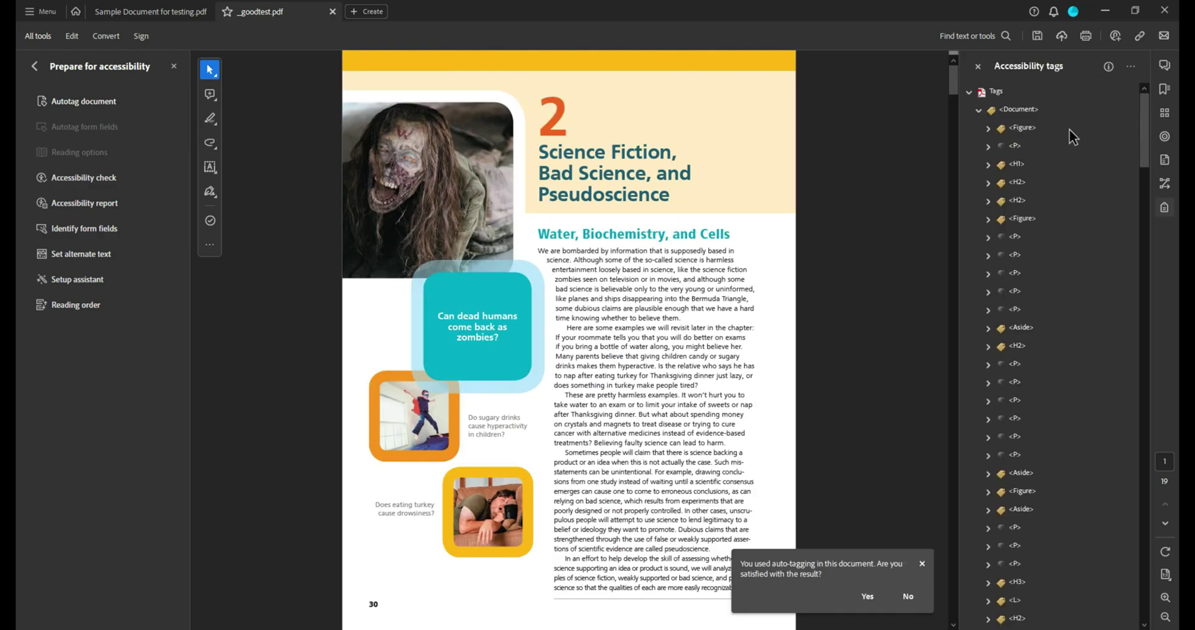
Step: Highlight the Document, first Figure and H1 tags to see which page regions each covers
left_click(1020, 110)
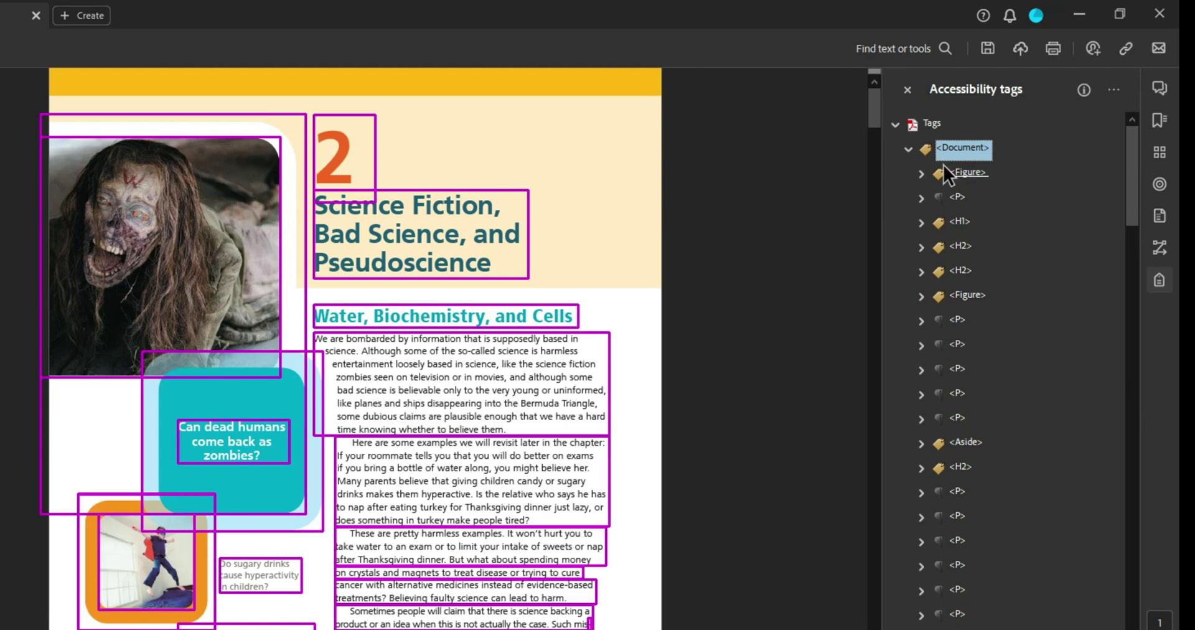
left_click(955, 172)
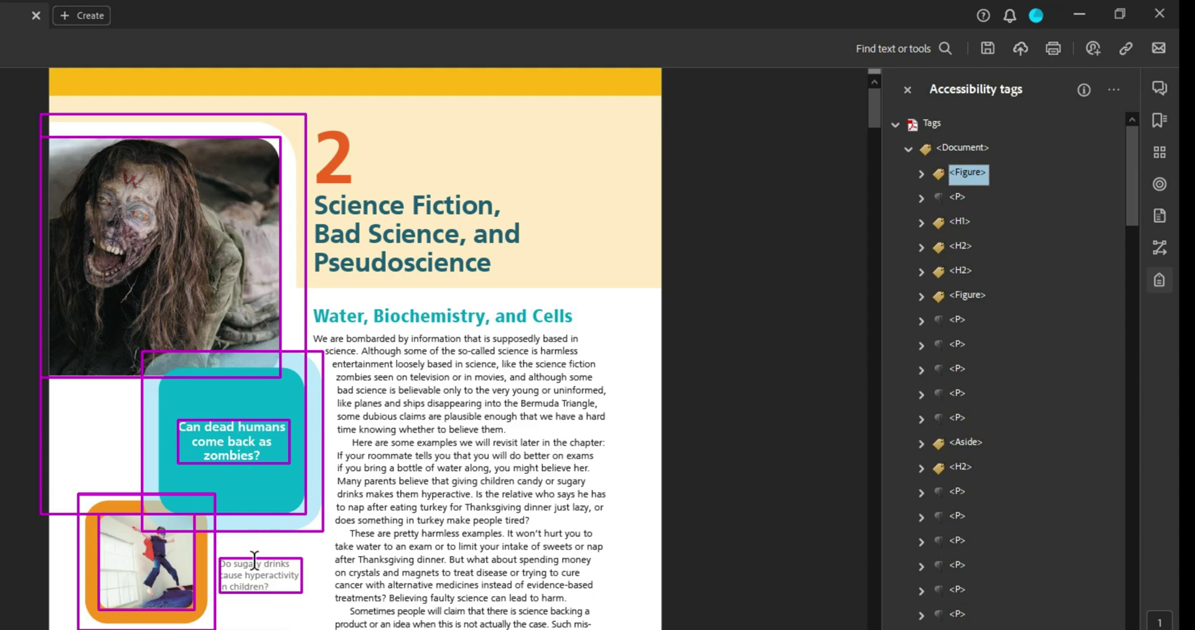
left_click(961, 219)
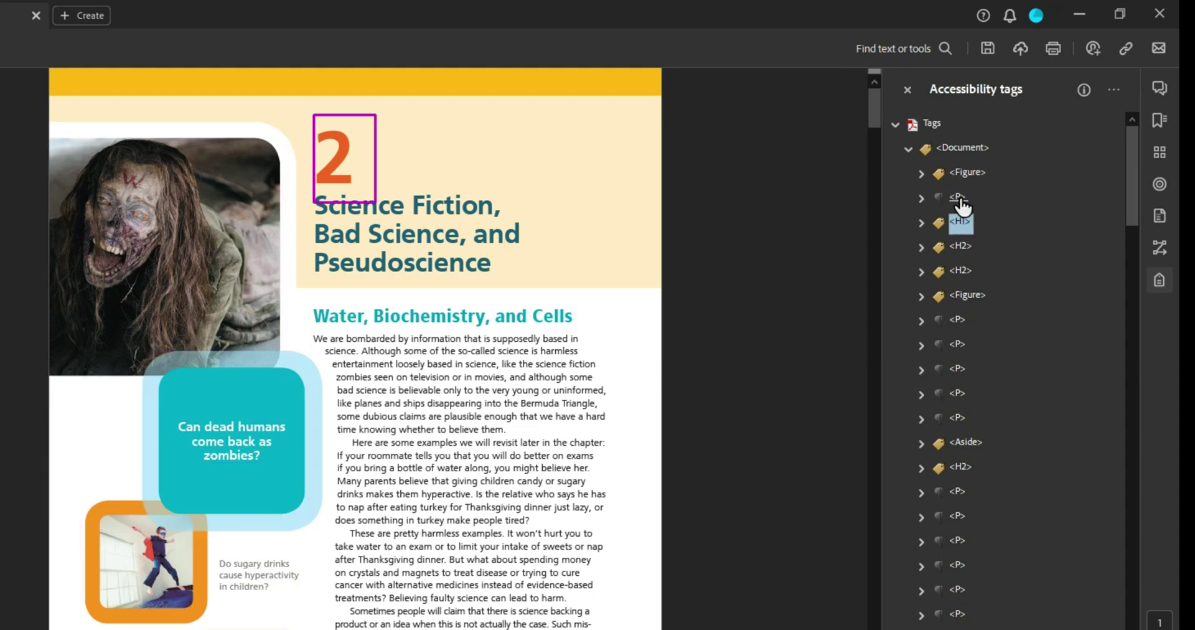
Step: Step through the H2 headings, next Figure and paragraph tags, expanding the opening paragraph's text
key("Down")
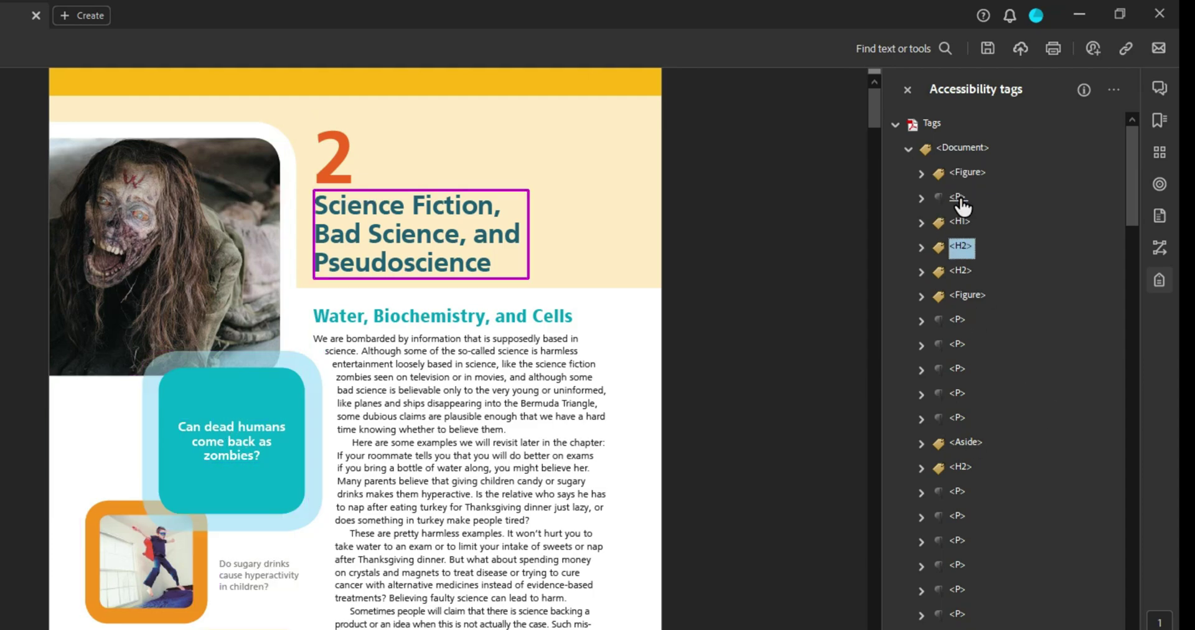
key("Down")
key("Up")
key("Up")
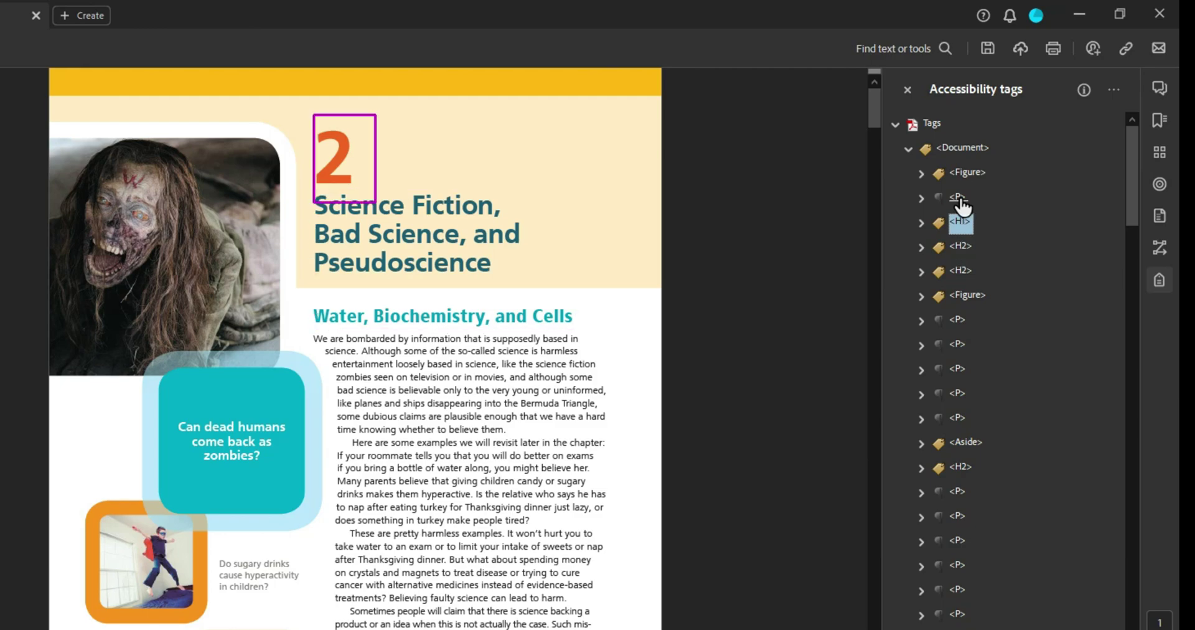
key("Down")
key("Down")
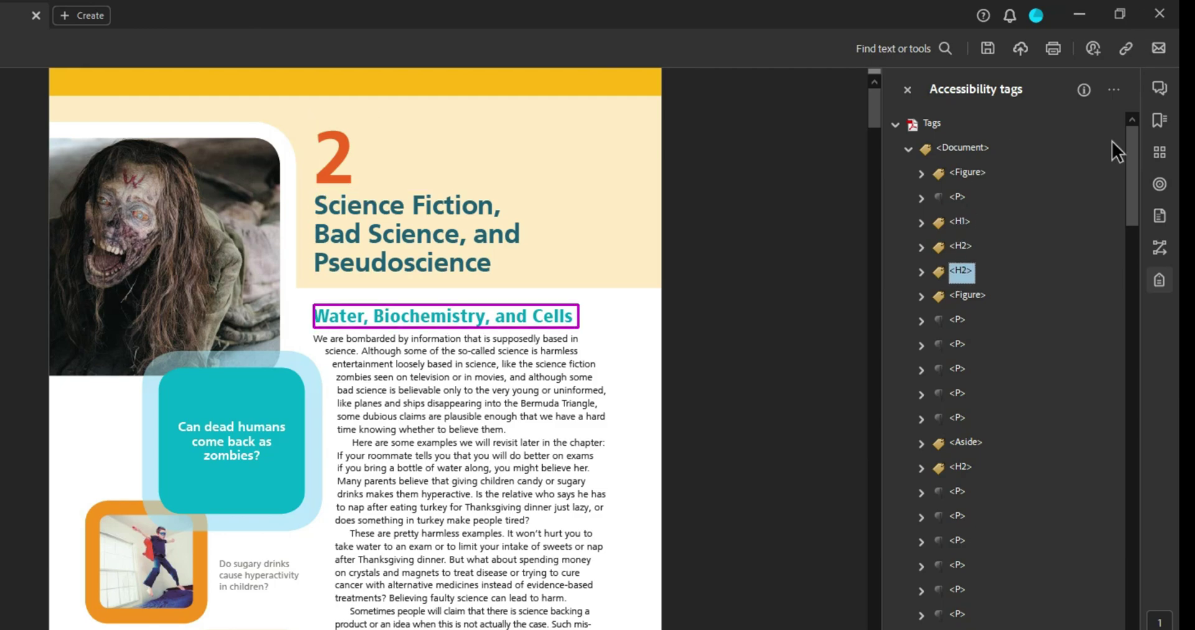
key("Down")
key("Down")
key("Down")
key("Up")
key("Right")
key("Down")
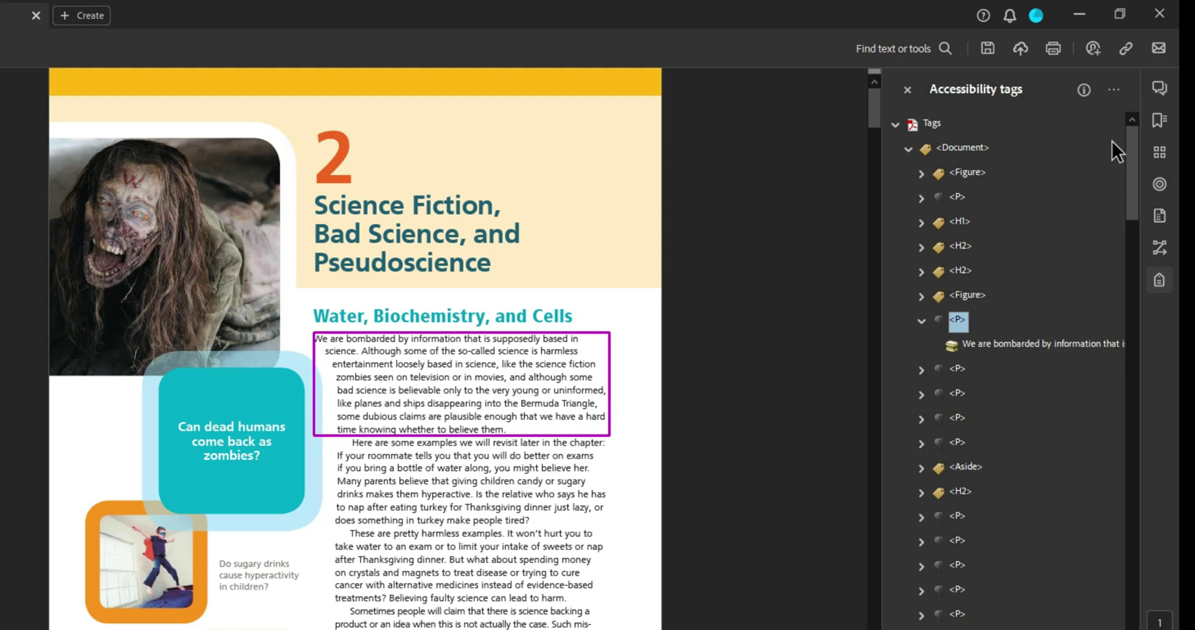
key("Down")
key("Down")
key("Down")
key("Down")
key("Down")
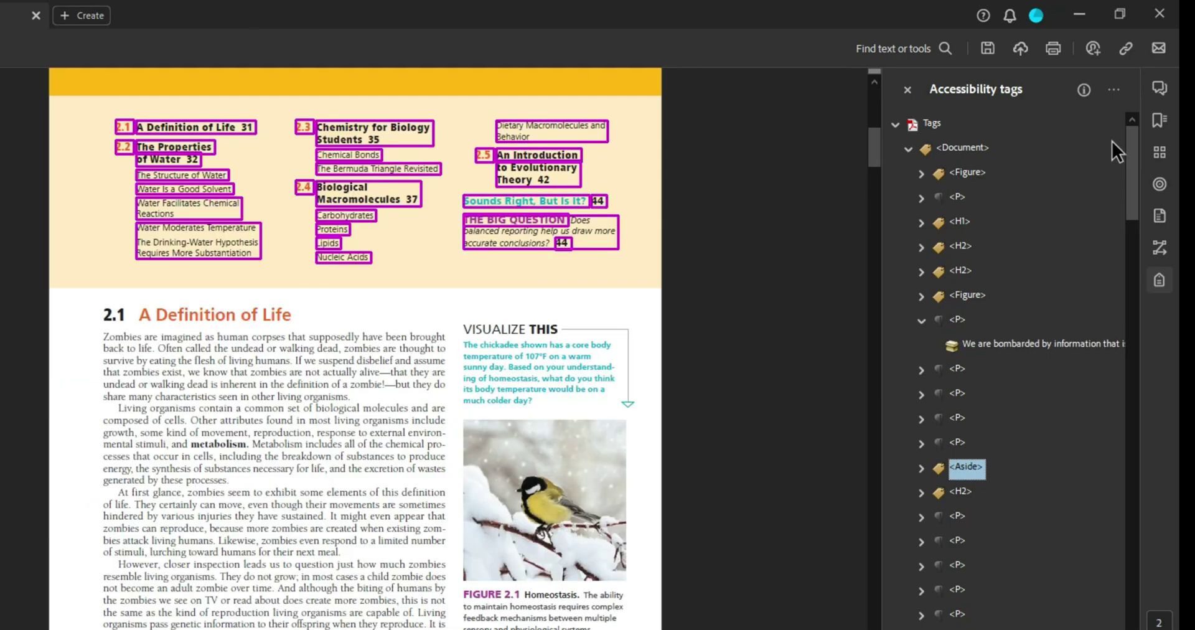
Step: Expand the first Aside tag, check its paragraph and contents list entries, then collapse it
key("Down")
key("Up")
key("Right")
key("Down")
key("Down")
key("Down")
key("Down")
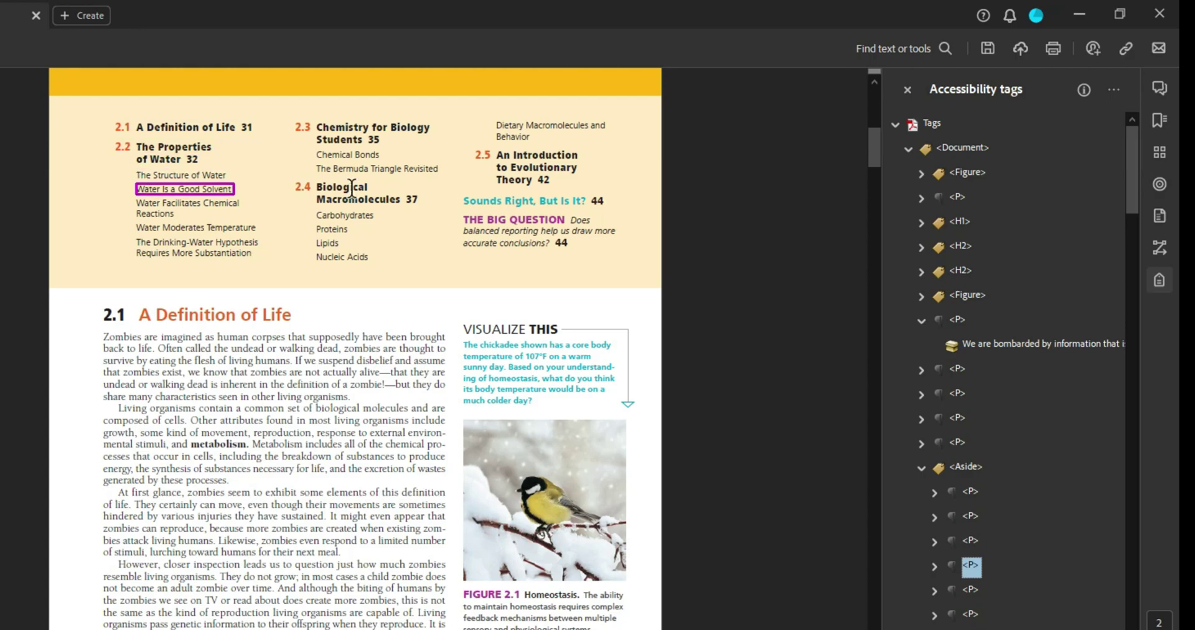
key("Up")
key("Up")
key("Up")
key("Up")
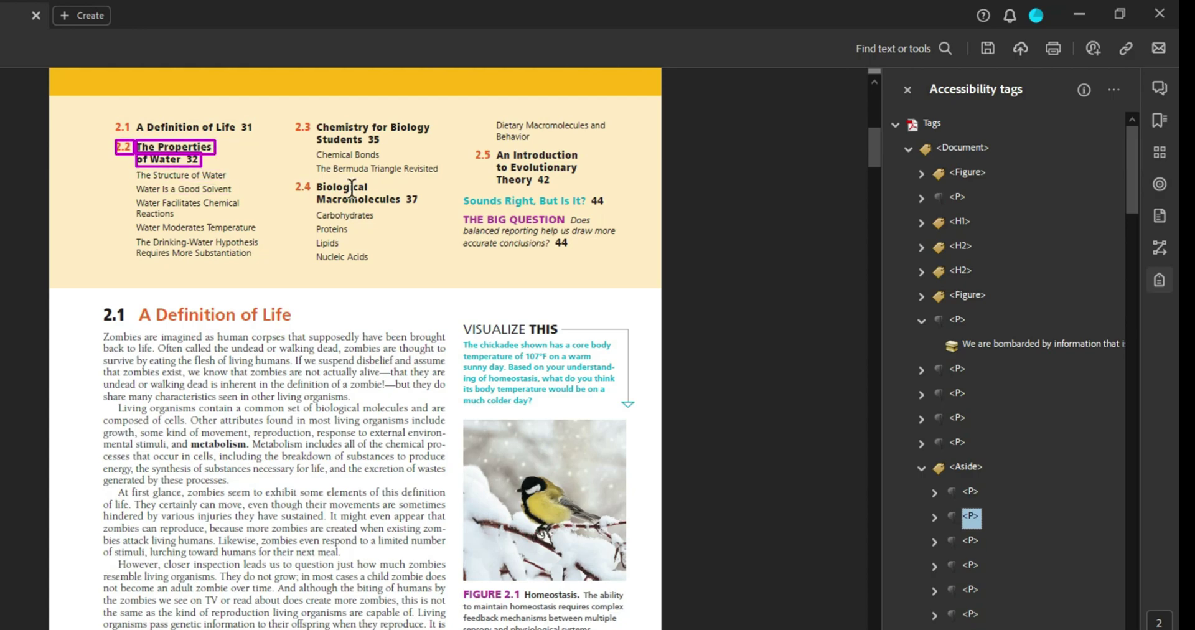
key("Down")
key("Down")
key("Down")
key("Down")
key("Down")
key("Down")
key("Down")
key("Down")
key("Down")
key("Down")
key("Down")
key("Down")
key("Down")
key("Down")
key("Down")
key("Down")
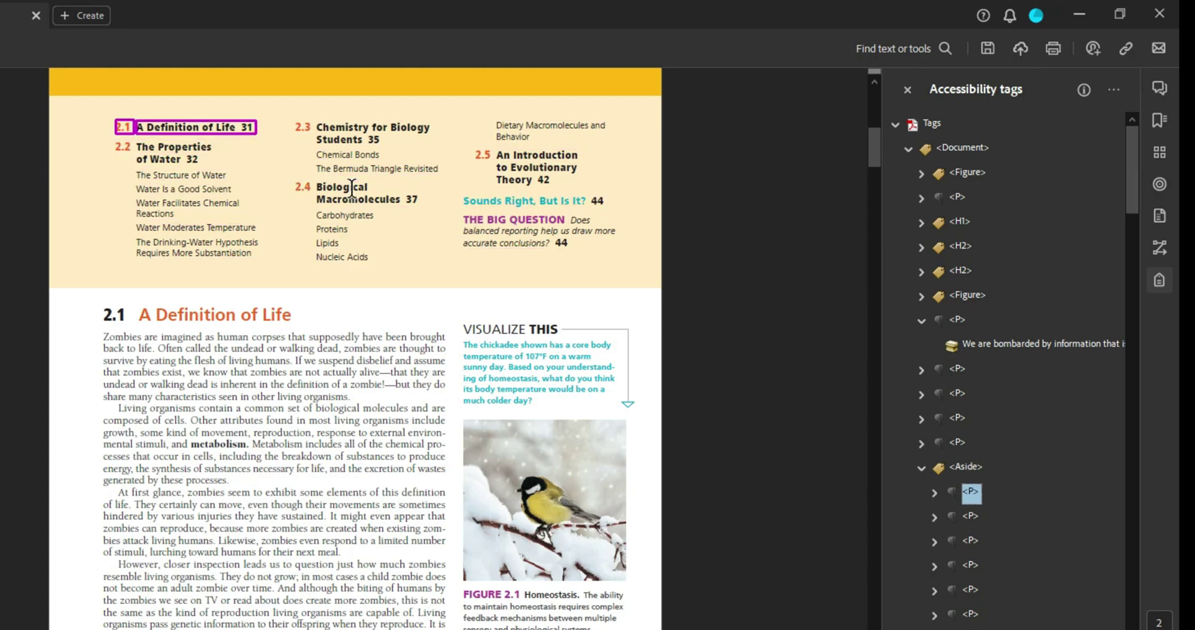
key("Down")
key("Down")
key("Down")
key("Down")
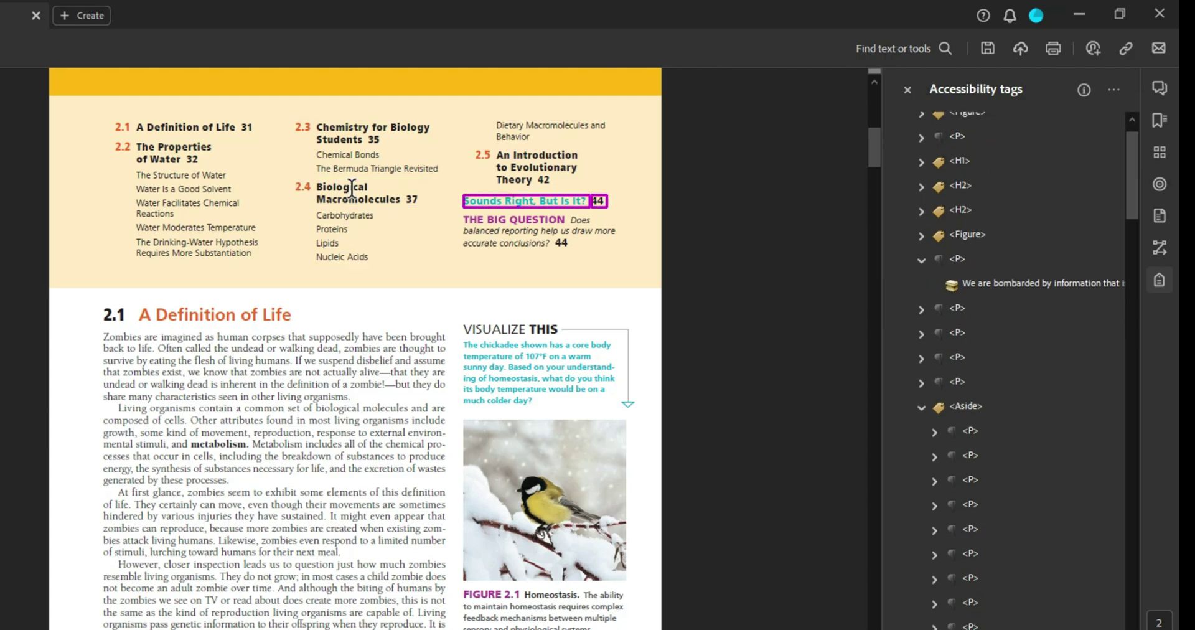
key("Up")
key("Up")
key("Up")
key("Up")
key("Up")
key("Up")
key("Up")
key("Up")
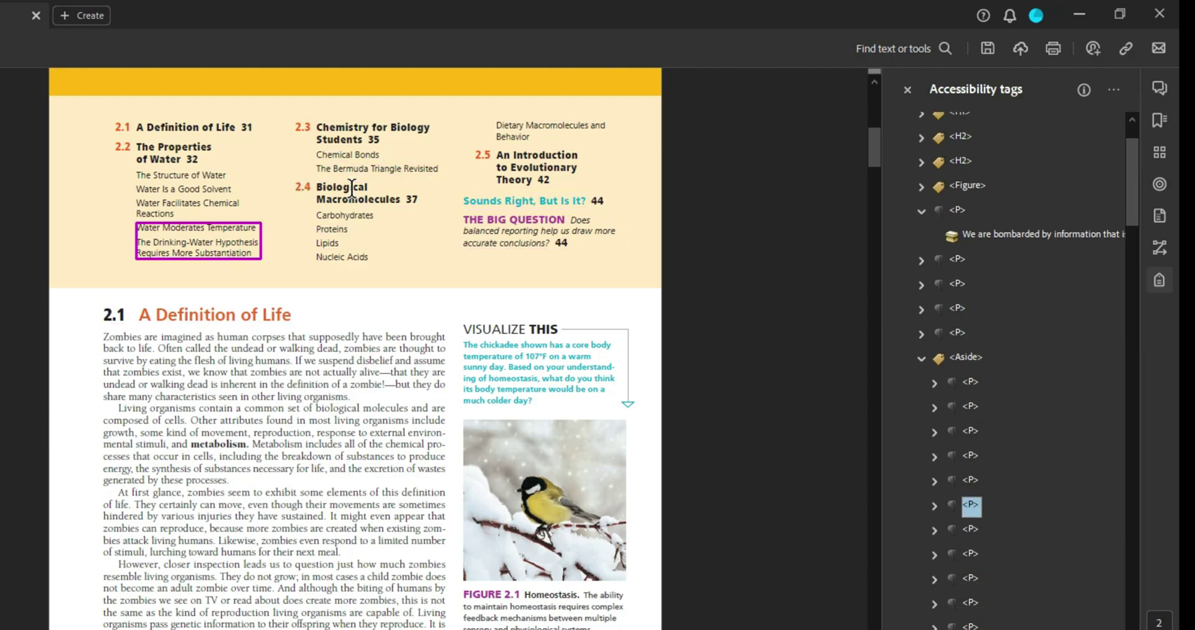
key("Left")
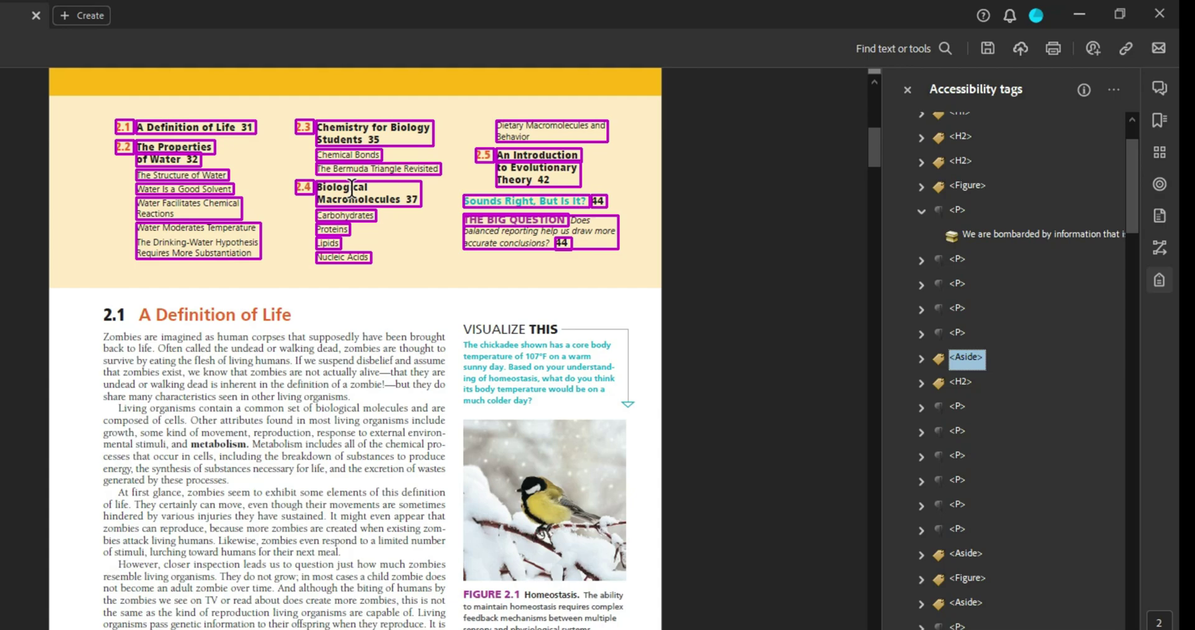
key("Right")
key("Left")
Step: Step through the 2.1 A Definition of Life heading and its following paragraph tags
key("Down")
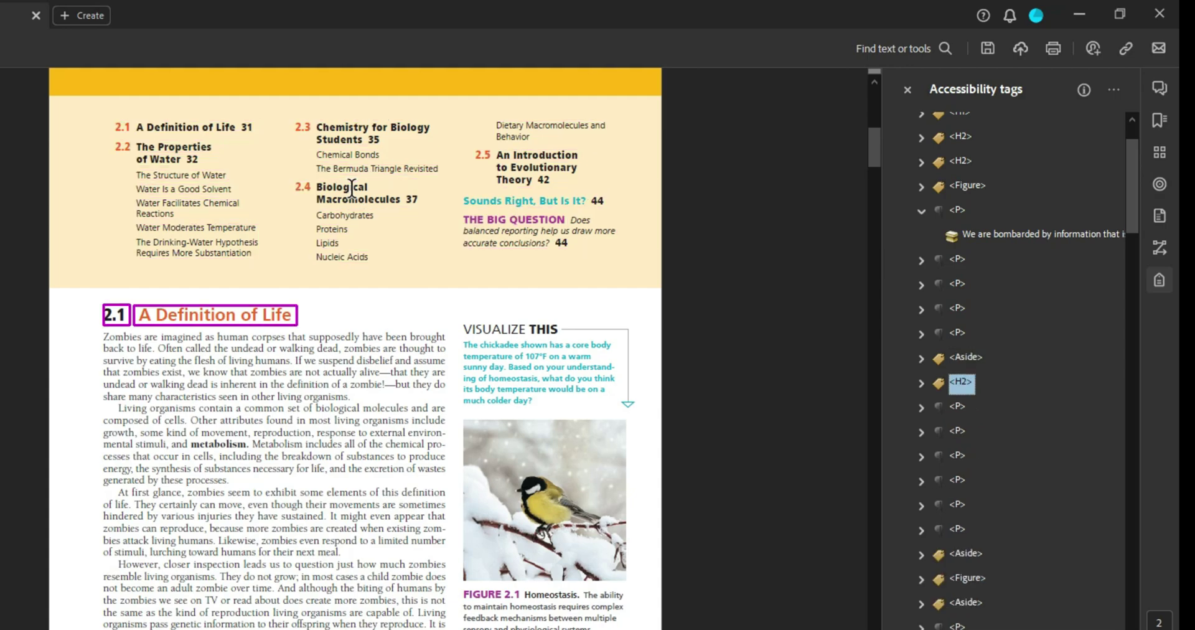
key("Down")
key("Down")
key("Right")
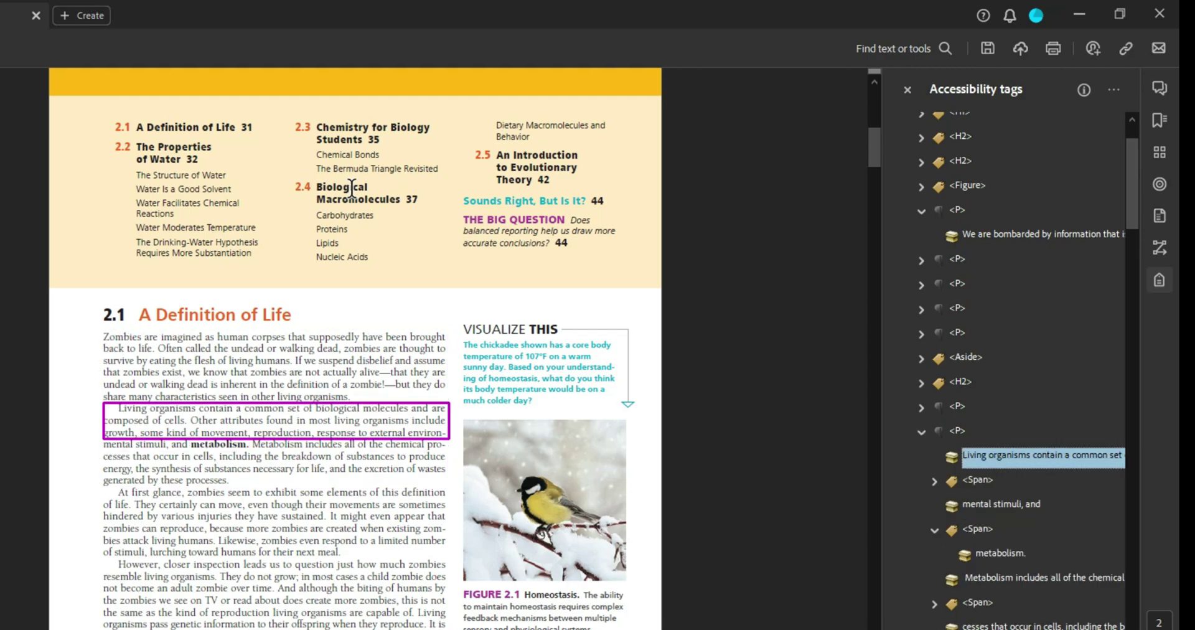
key("Left")
key("Down")
key("Down")
key("Down")
key("Down")
key("Down")
key("Down")
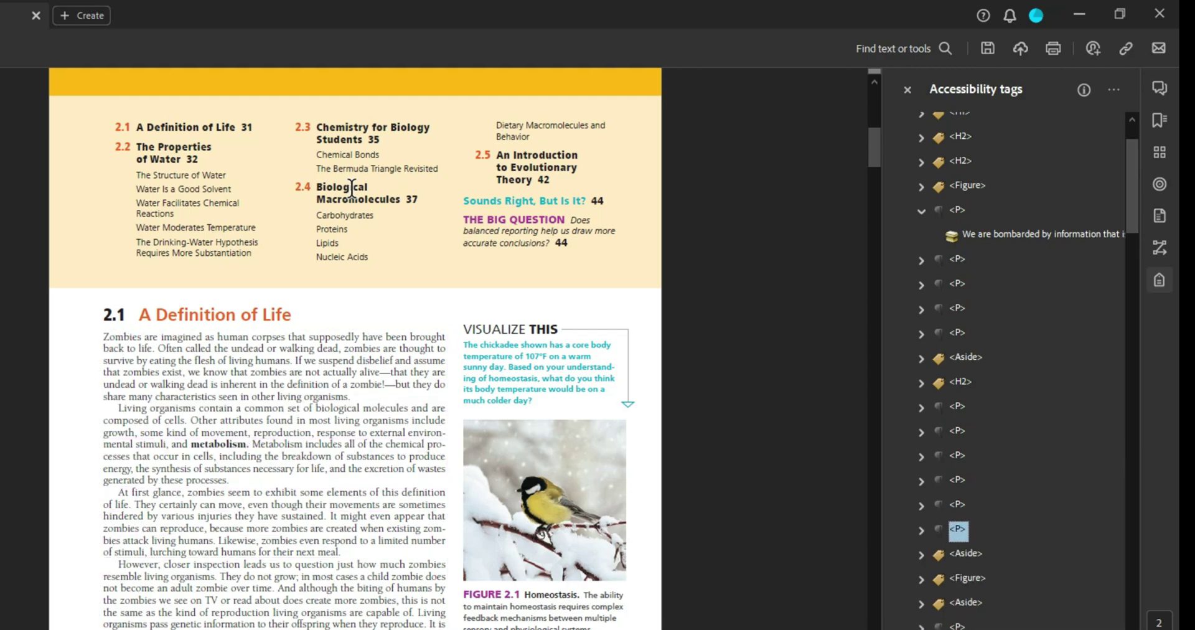
Step: Inspect the Visualize This Aside's paragraph and VISUALIZE text, then continue past the Figure 2.1 caption
key("Up")
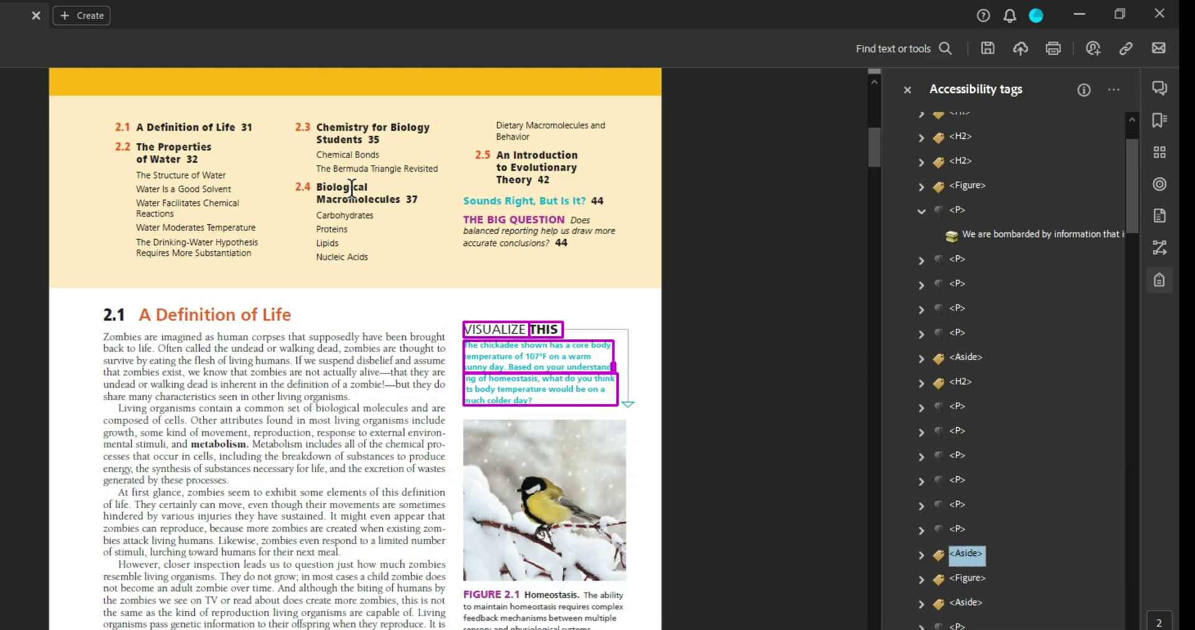
key("Right")
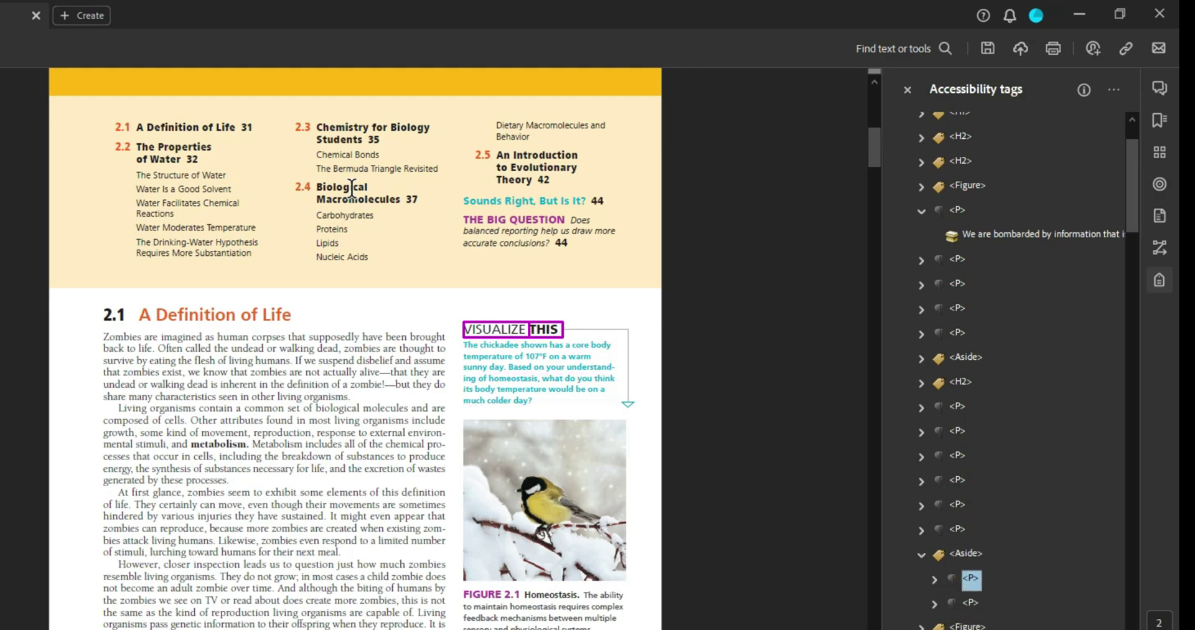
key("Down")
key("Left")
key("Left")
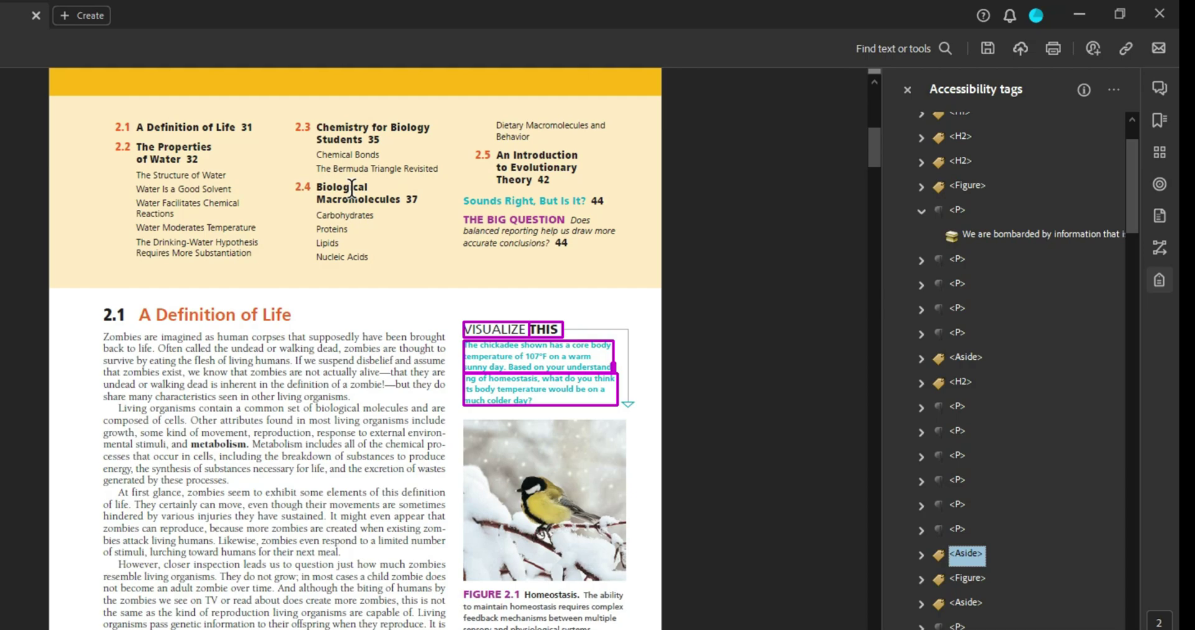
key("Right")
key("Down")
key("Right")
key("Down")
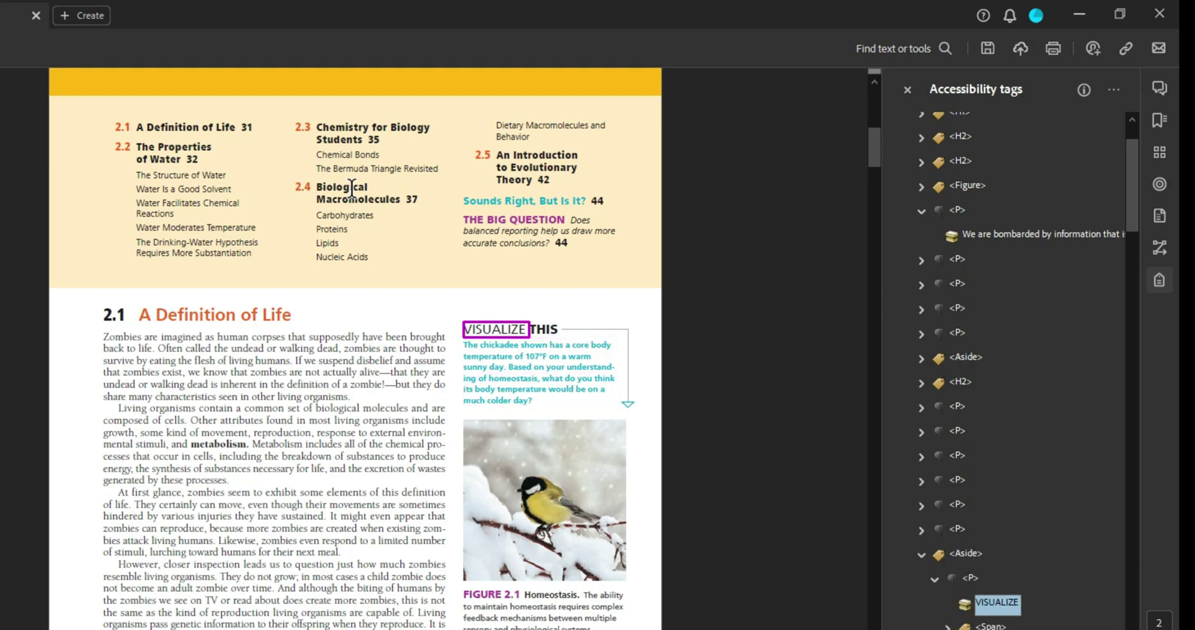
key("Left")
key("Left")
key("Left")
key("Left")
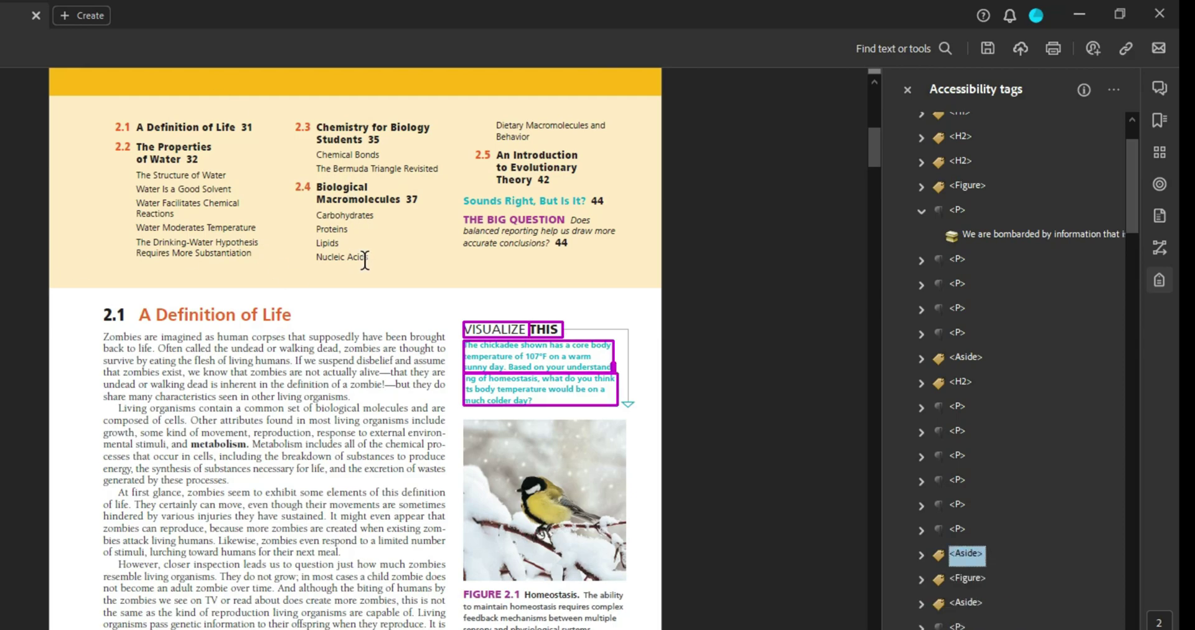
key("Down")
key("Down")
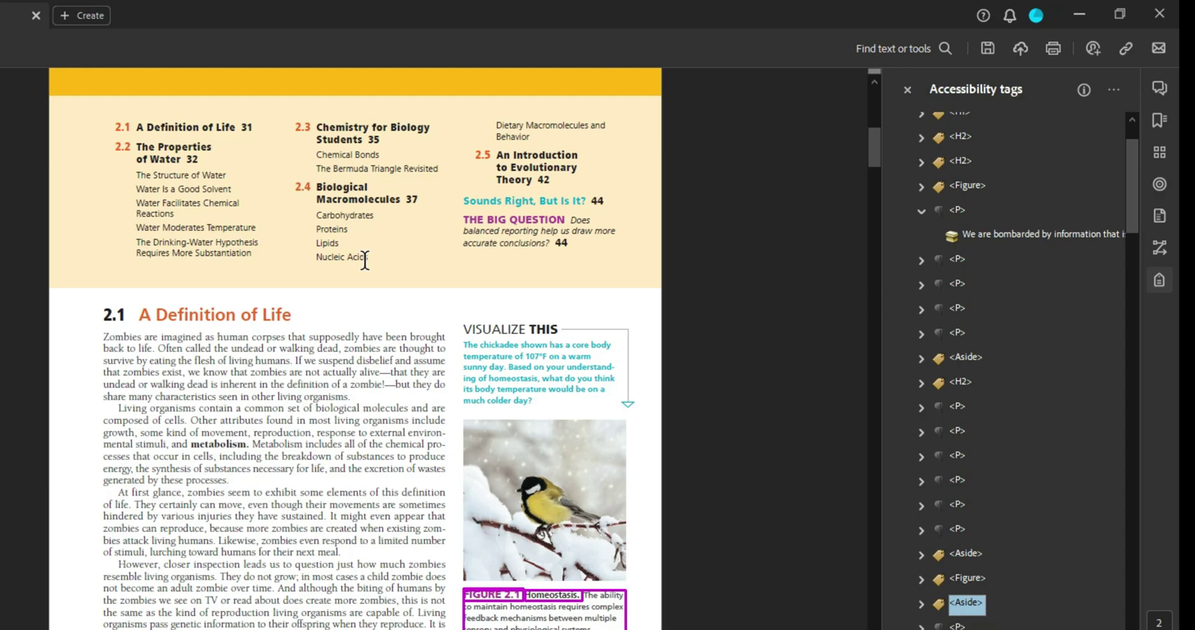
key("Down")
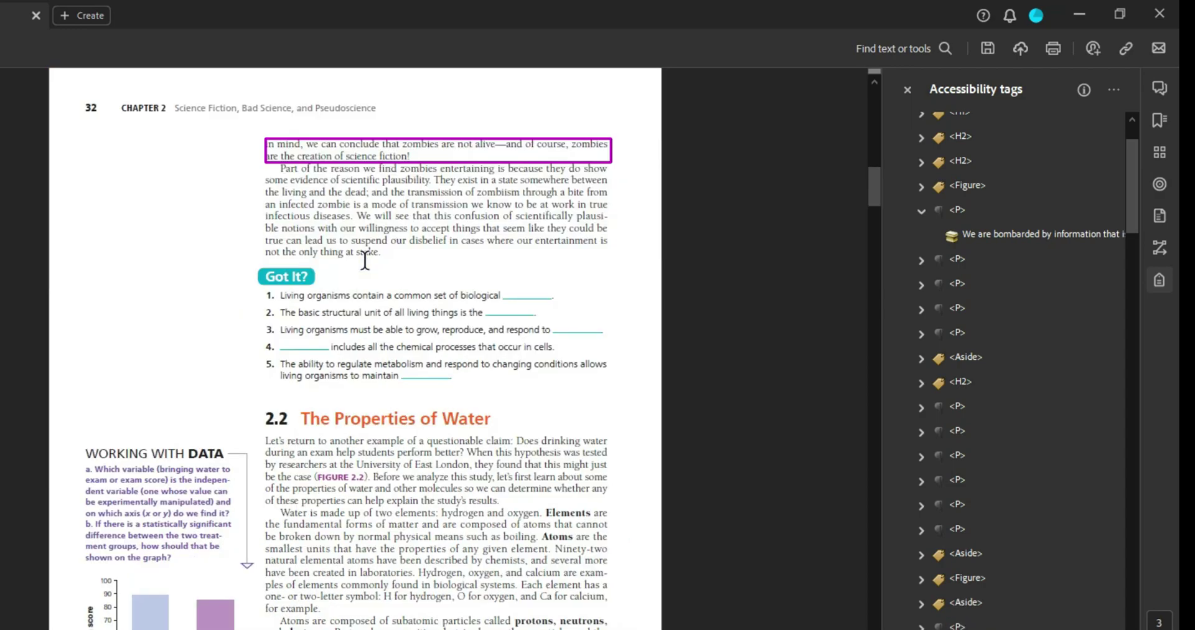
Step: Recheck the Figure 2.1, paragraph, VISUALIZE THIS aside and bird figure tags, then jump to page 32's Got It? aside
key("Up")
key("Up")
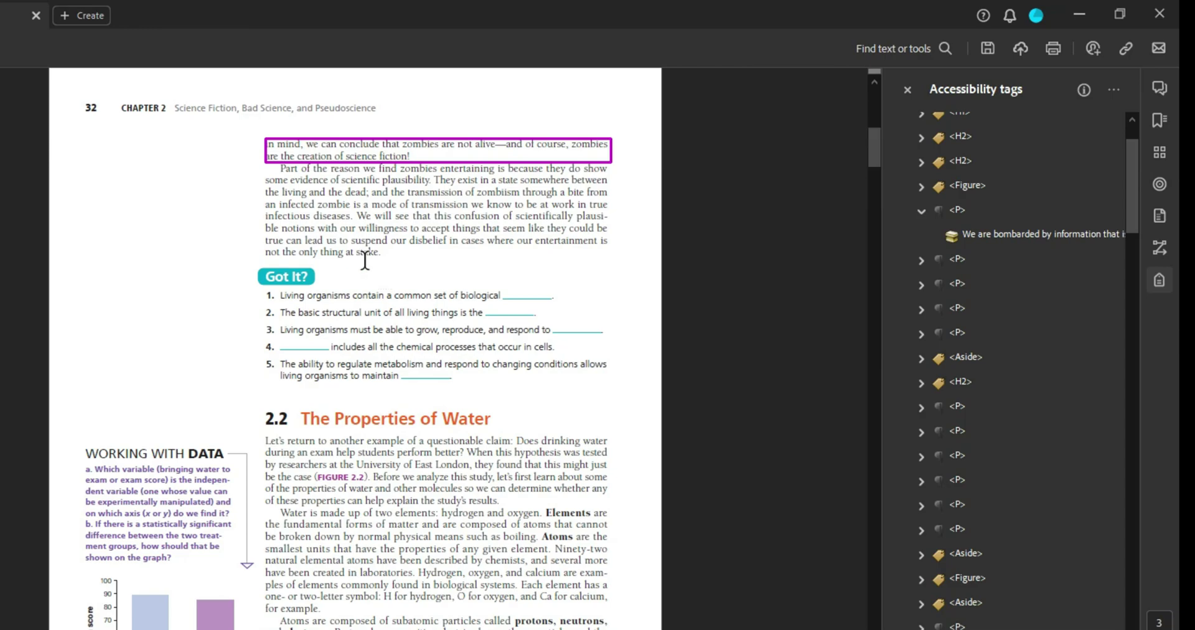
key("Up")
key("Up")
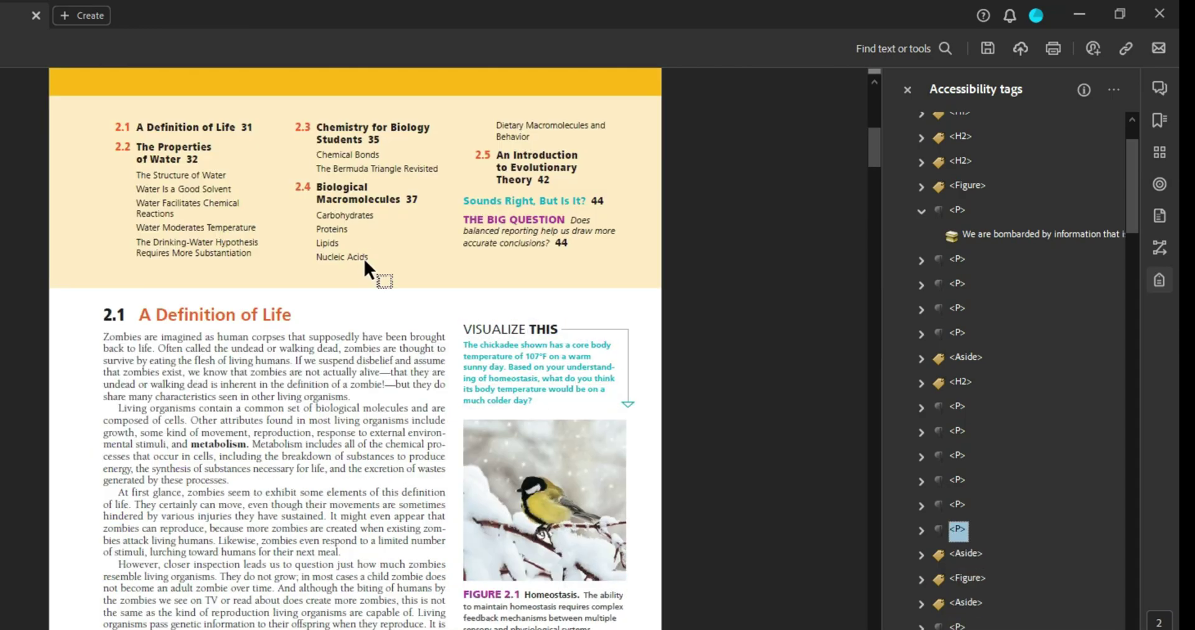
key("Down")
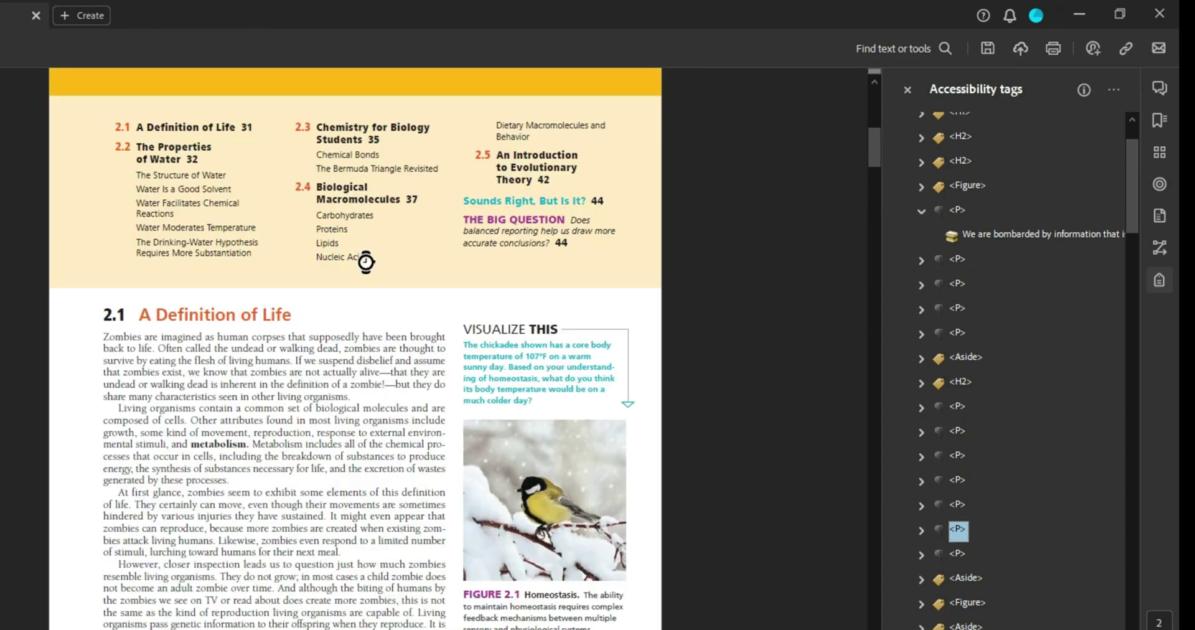
key("Down")
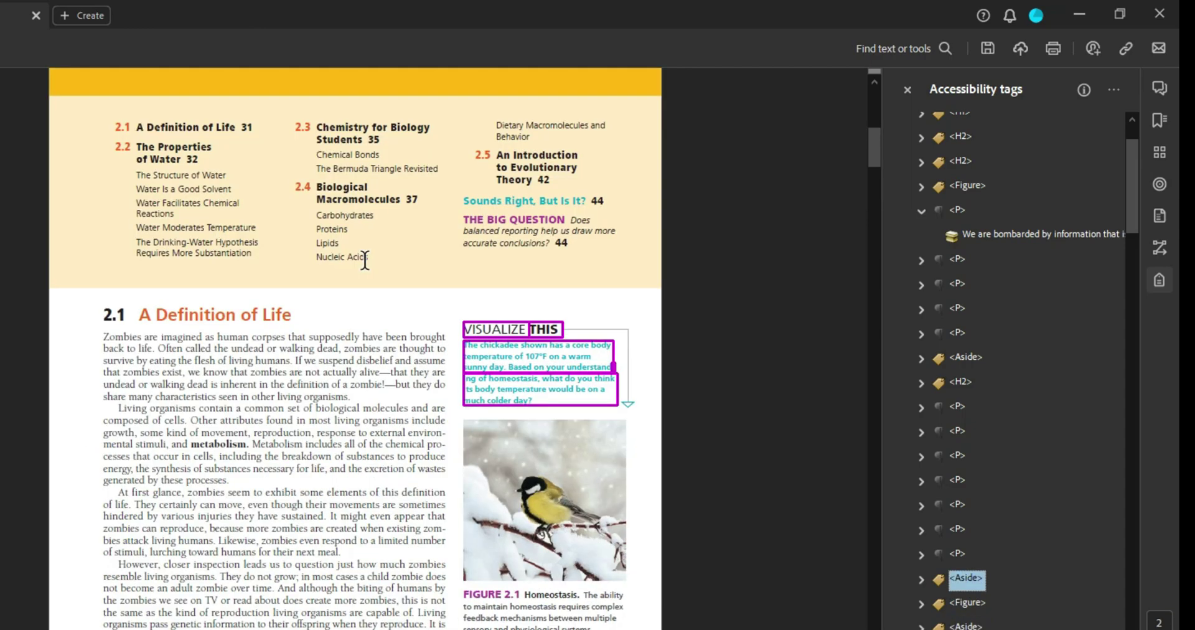
key("Down")
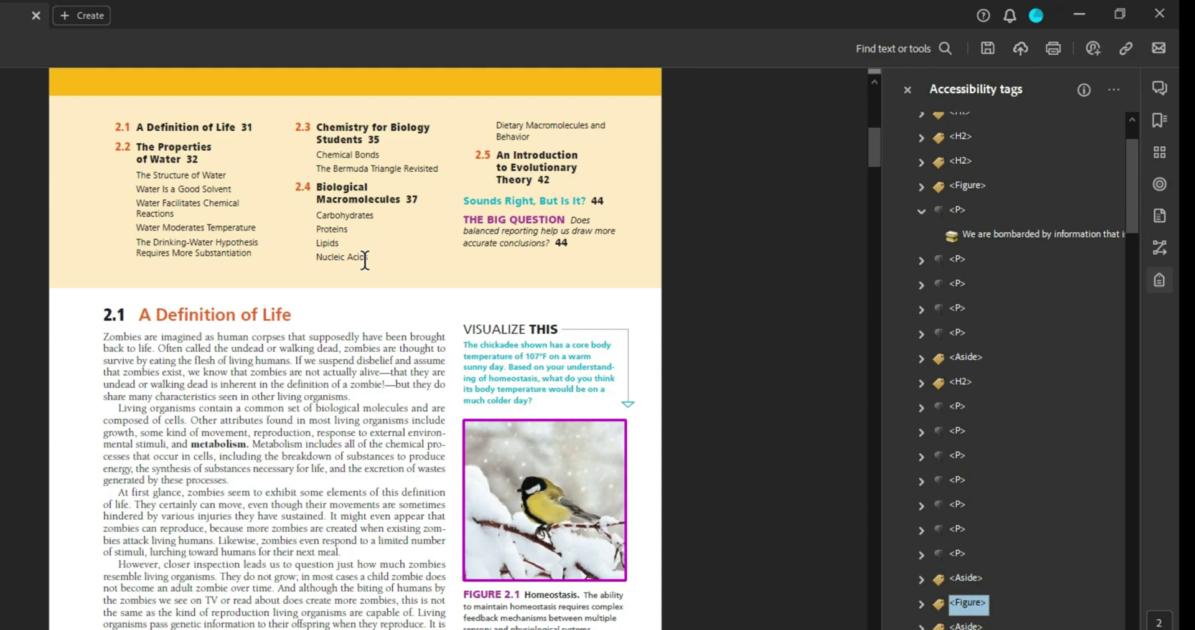
left_click_drag(292, 315, 94, 315)
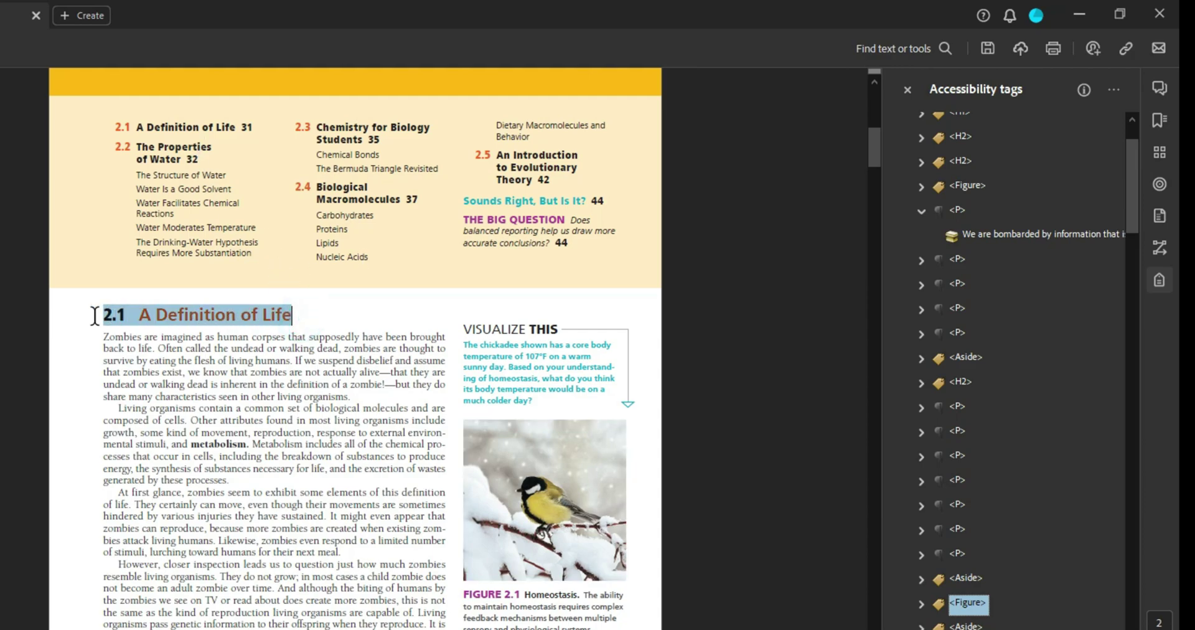
left_click(961, 624)
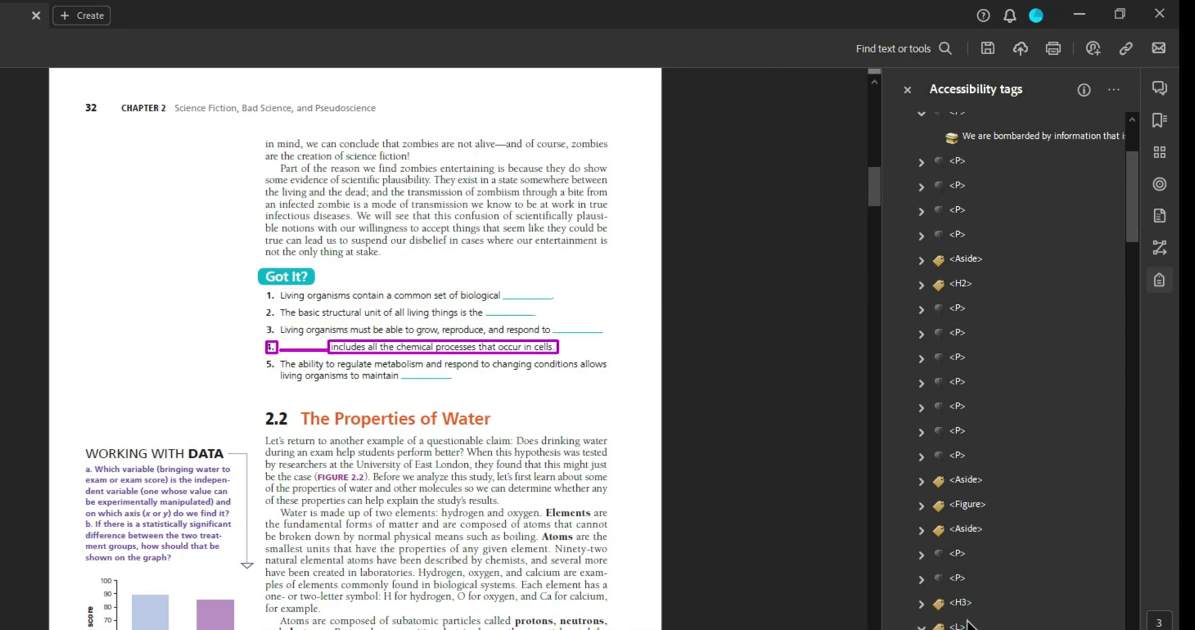
Step: Scroll through the Got It? quiz's L, LI, Lbl and LBody tags to page 33's Figure 2.3
scroll(968, 624, "down", 2)
scroll(967, 624, "down", 2)
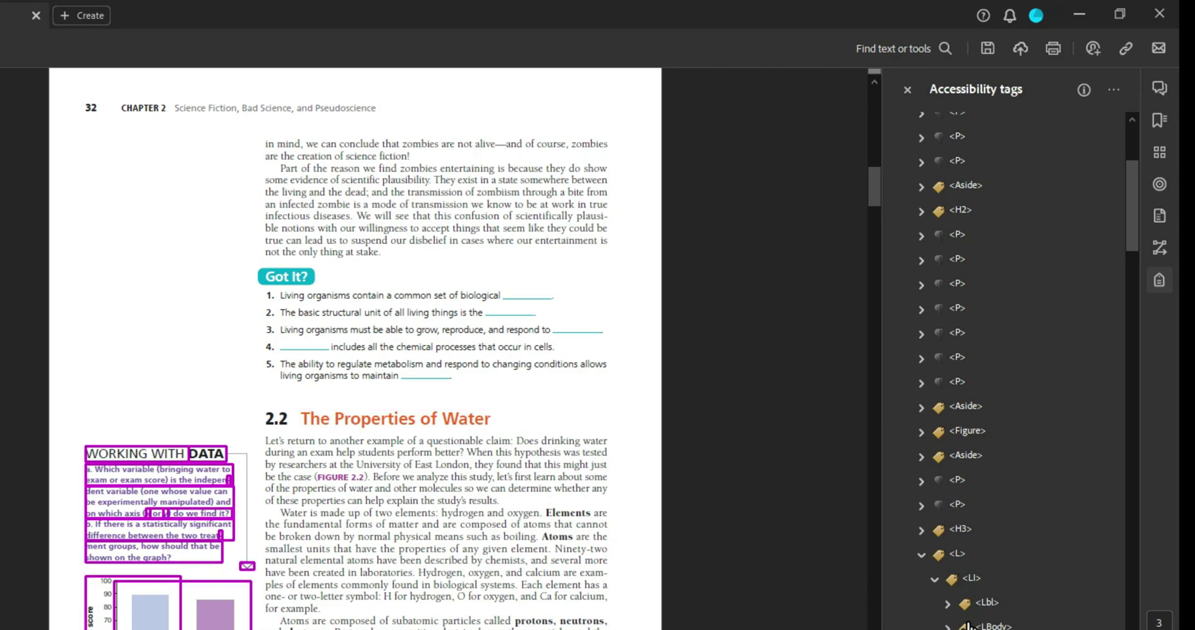
scroll(968, 624, "down", 2)
scroll(968, 624, "down", 2)
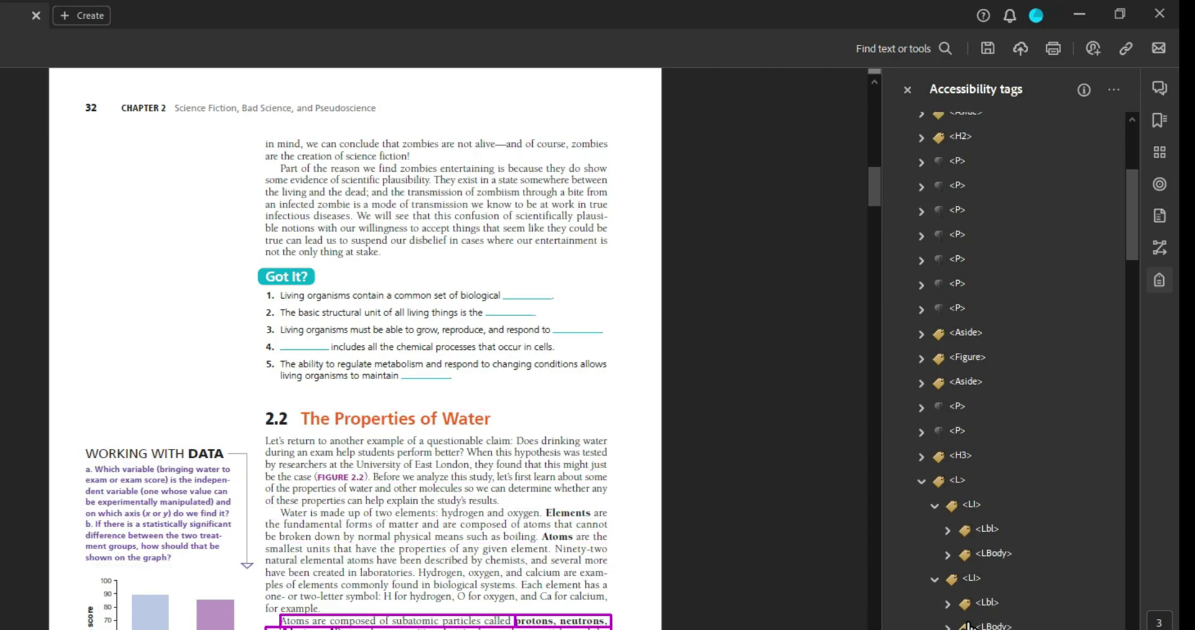
scroll(969, 624, "down", 1)
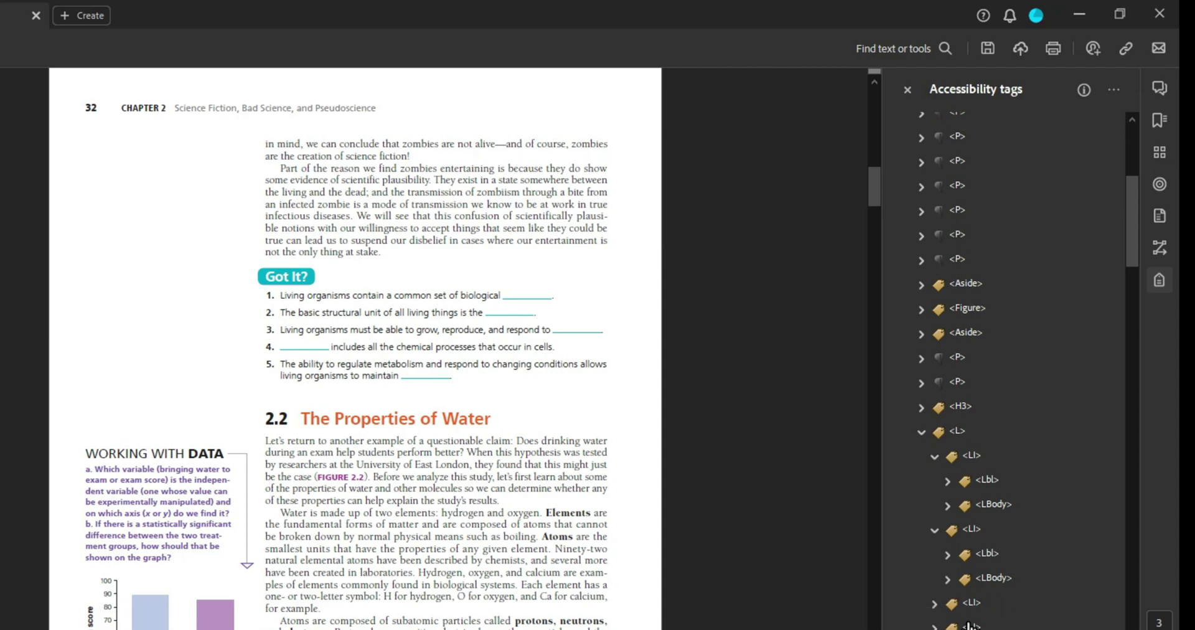
scroll(969, 624, "down", 4)
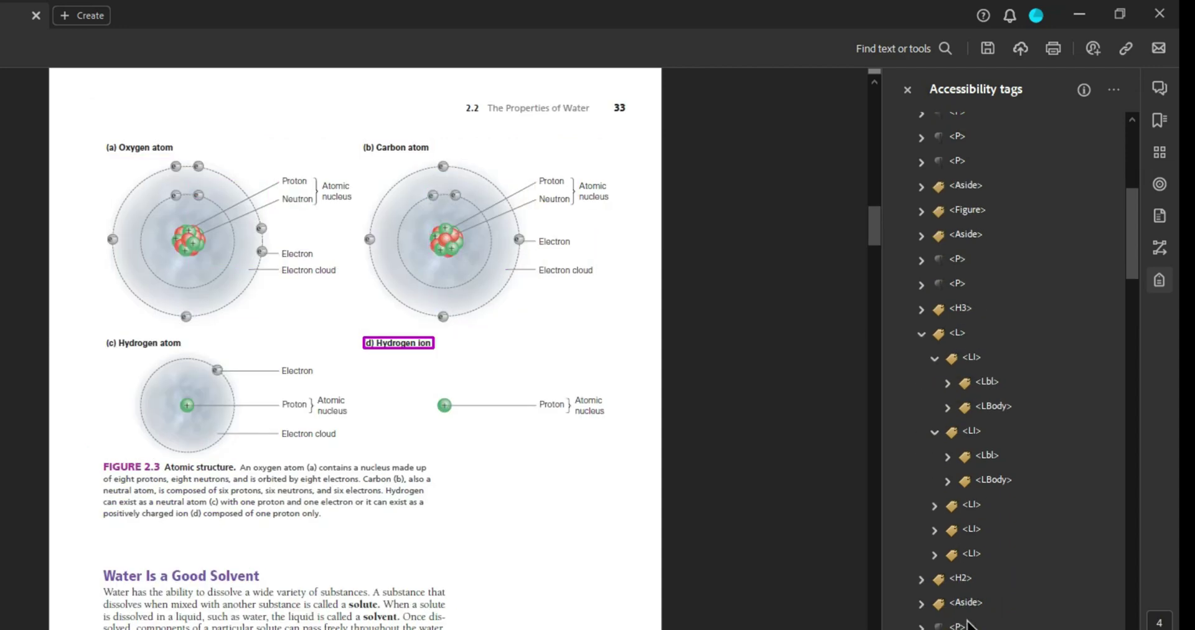
scroll(969, 624, "down", 5)
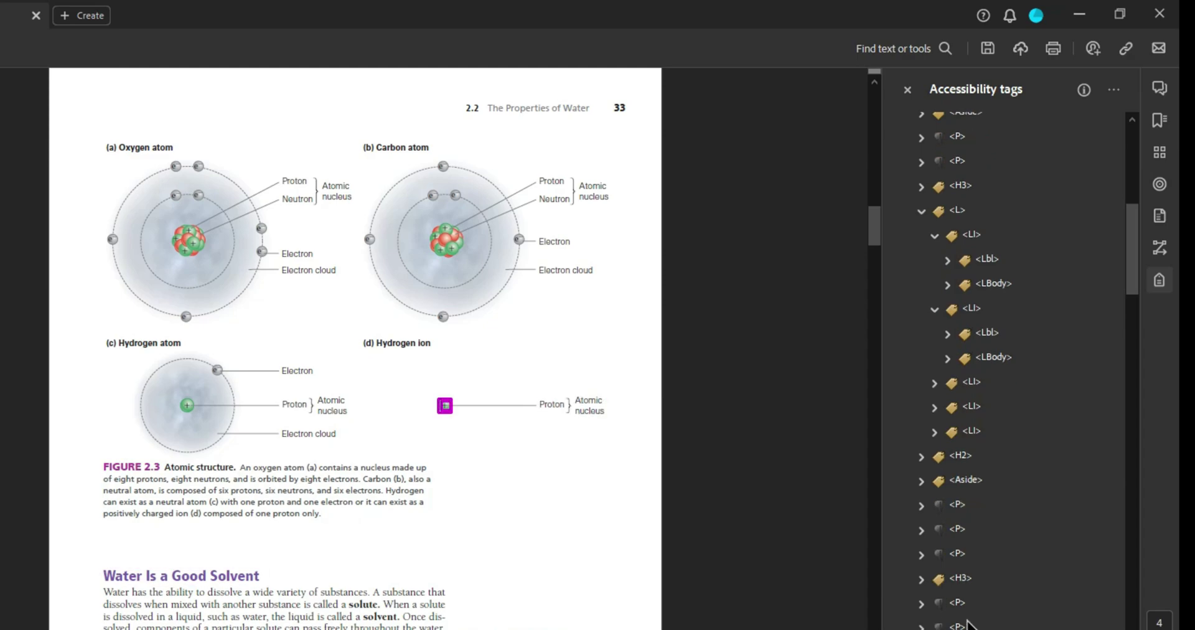
Step: Open the oxygen atom Figure tag's properties, confirm its Alternate Text is empty, and close without changes
left_click(957, 625)
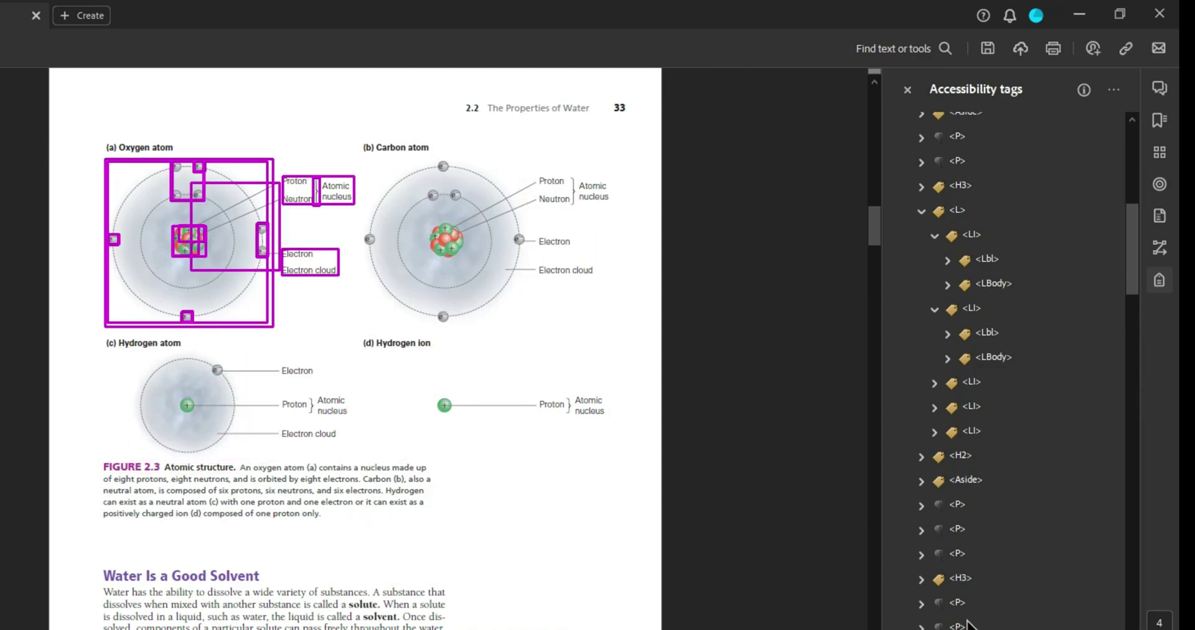
right_click(966, 620)
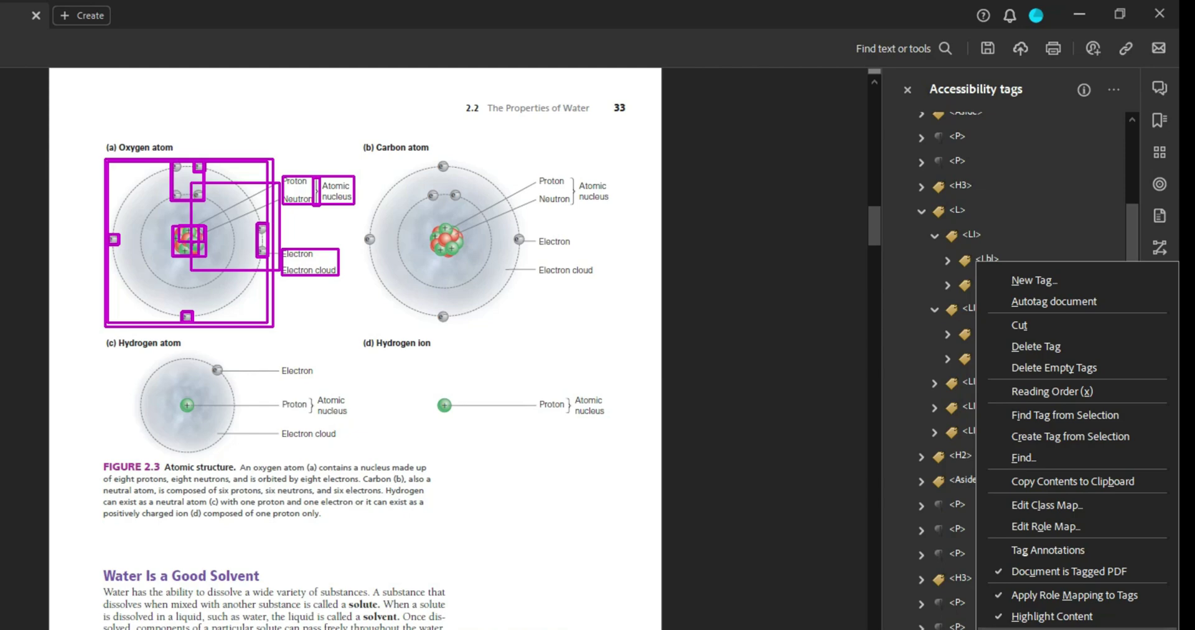
left_click(1045, 628)
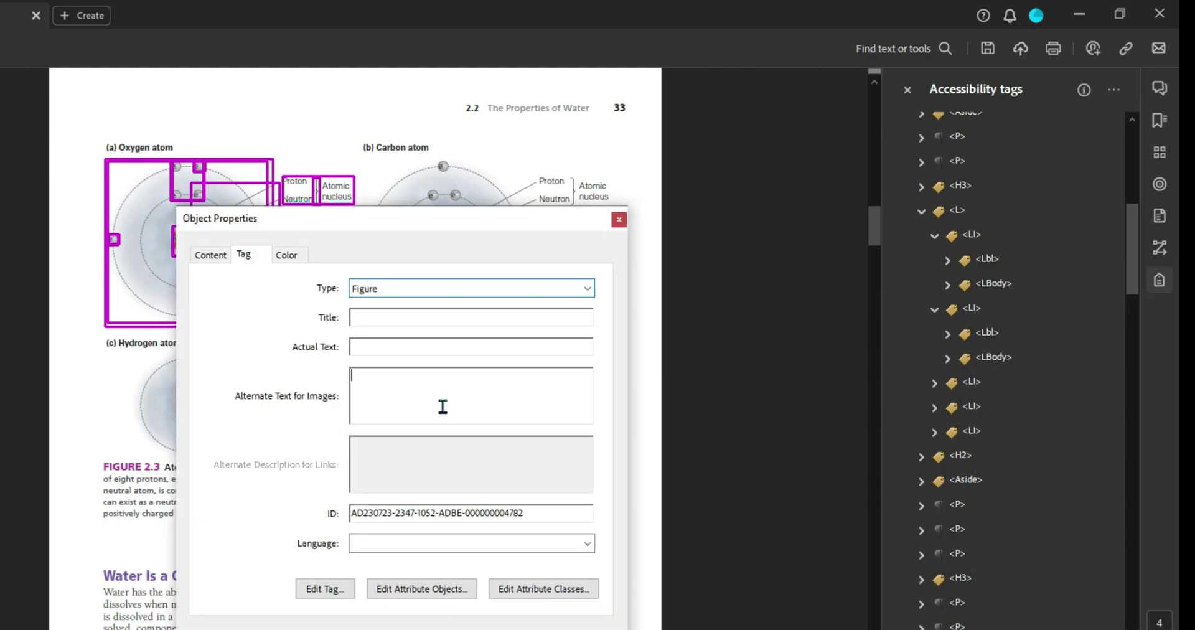
left_click(442, 405)
left_click_drag(409, 238, 566, 168)
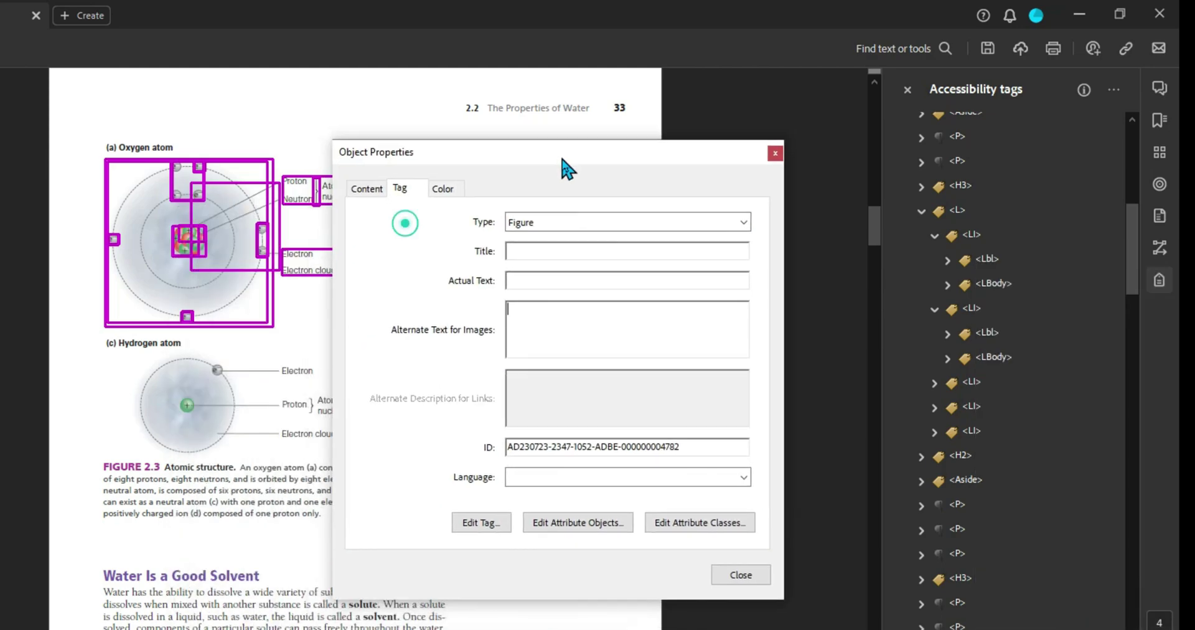
left_click(774, 154)
left_click(957, 357)
Step: Step through the macro- asides around the bottle figure and the paragraph tags below them
key("Down")
key("Down")
key("Down")
key("Down")
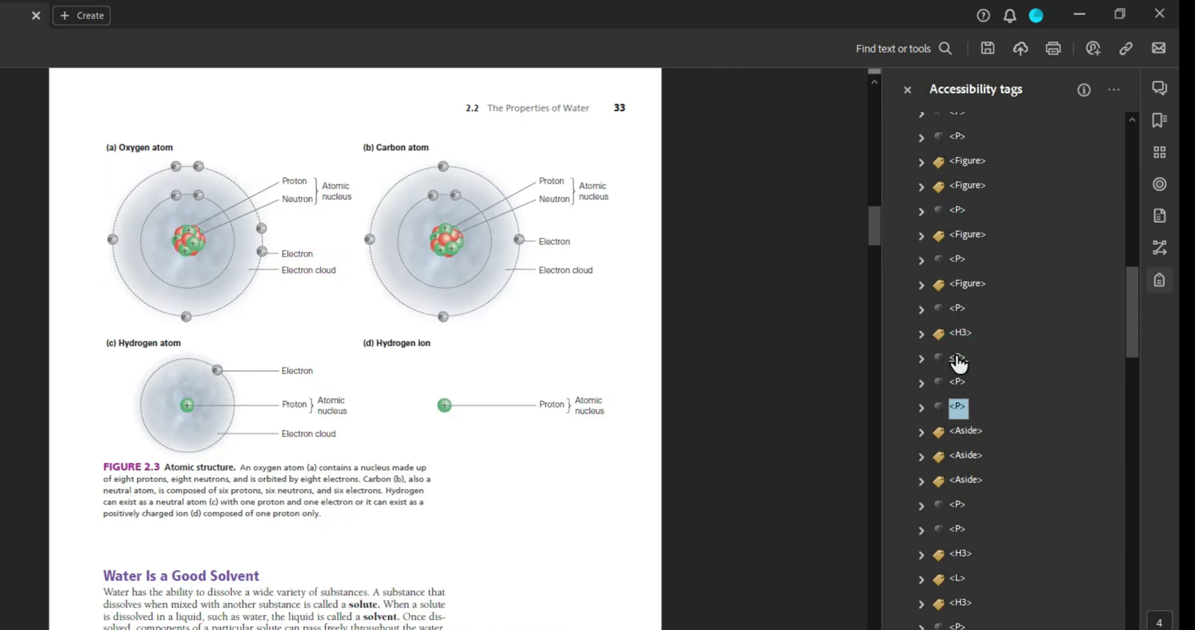
key("Down")
key("Down")
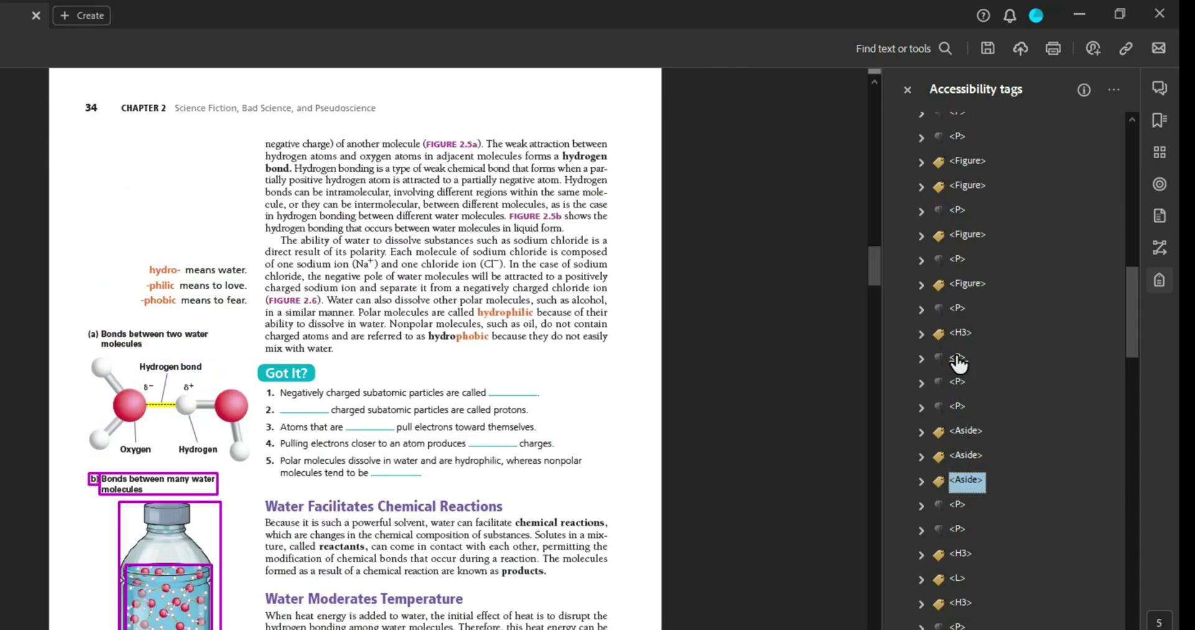
key("Up")
key("Up")
key("Up")
key("Down")
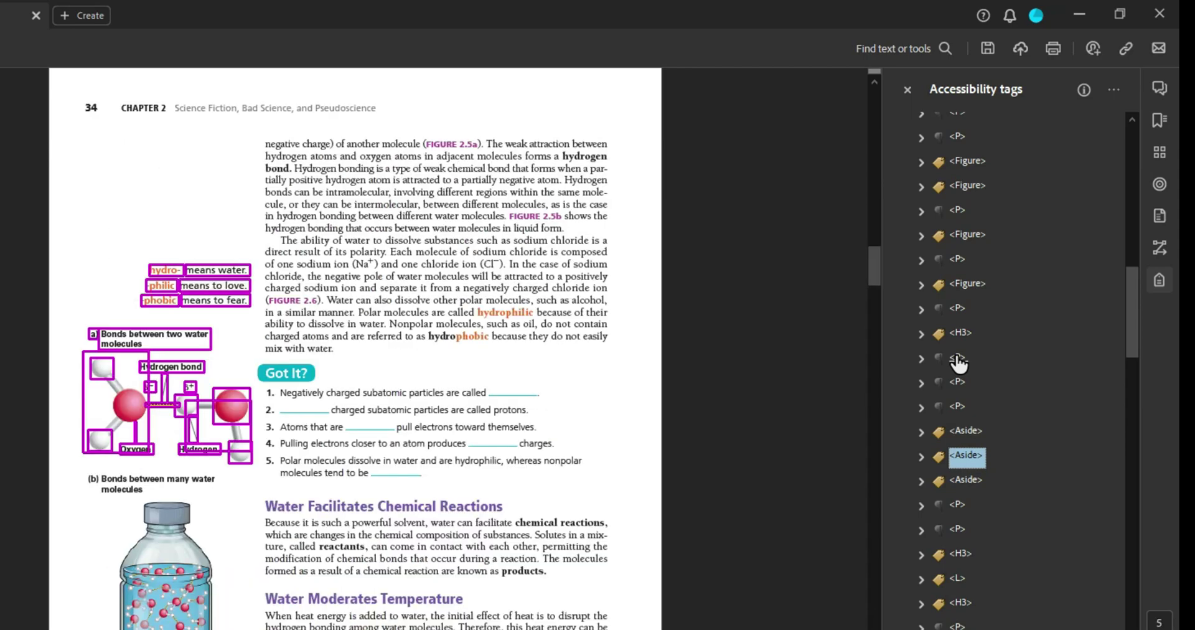
key("Down")
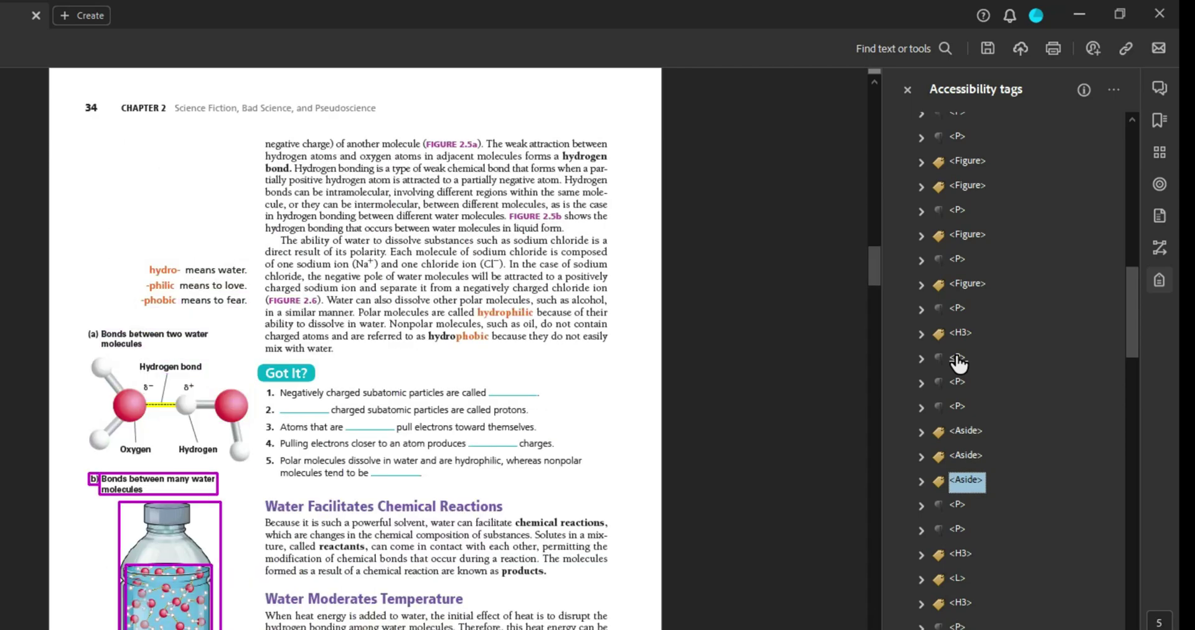
key("Down")
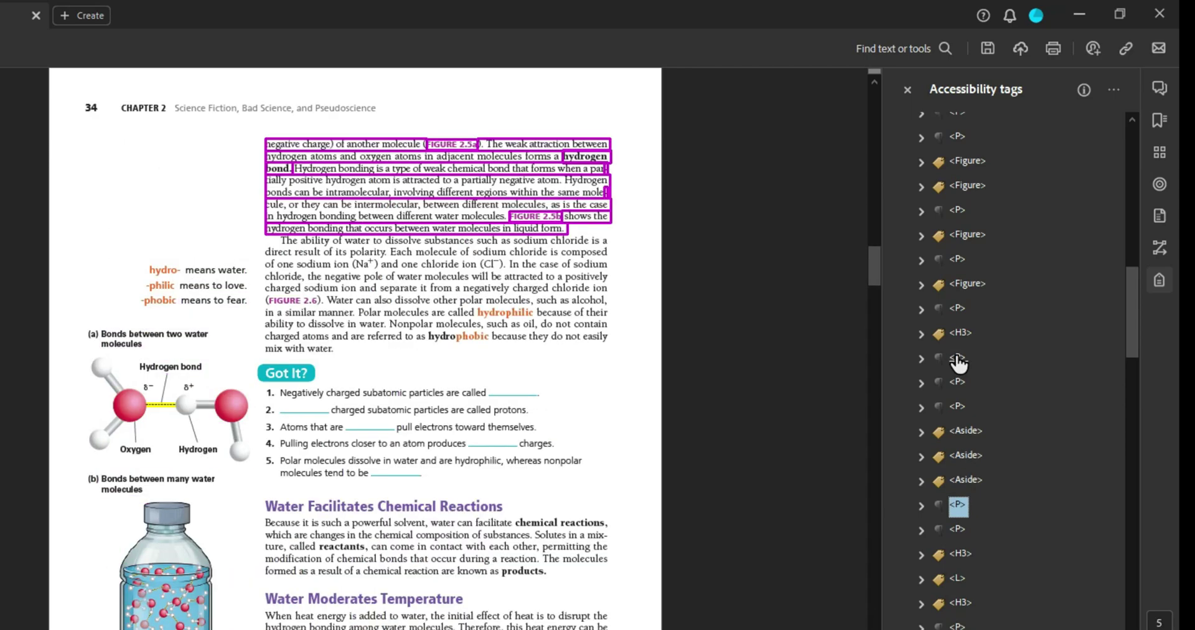
key("Down")
key("Down")
key("Down")
key("Down")
key("Down")
key("Down")
key("Down")
key("Down")
key("Down")
key("Down")
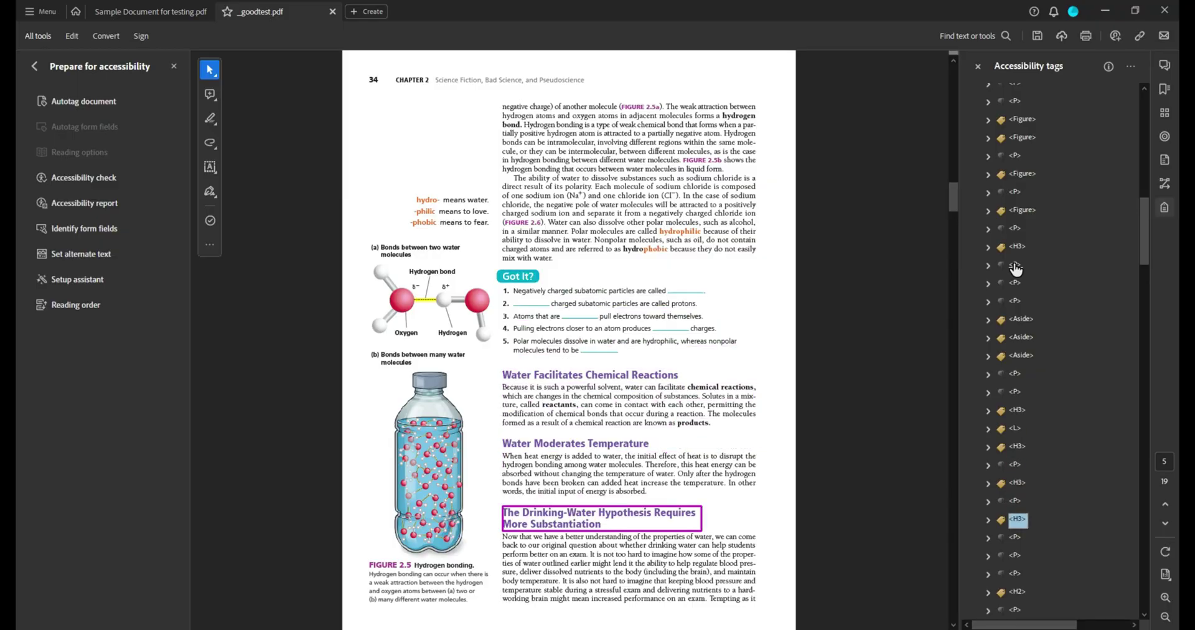
Step: Continue through the next heading, Carbohydrates, mono- aside and Lipids tags to Figure 2.11a
key("Down")
key("Down")
key("Down")
key("Down")
key("Down")
key("Down")
key("Down")
key("Down")
key("Down")
key("Down")
key("Down")
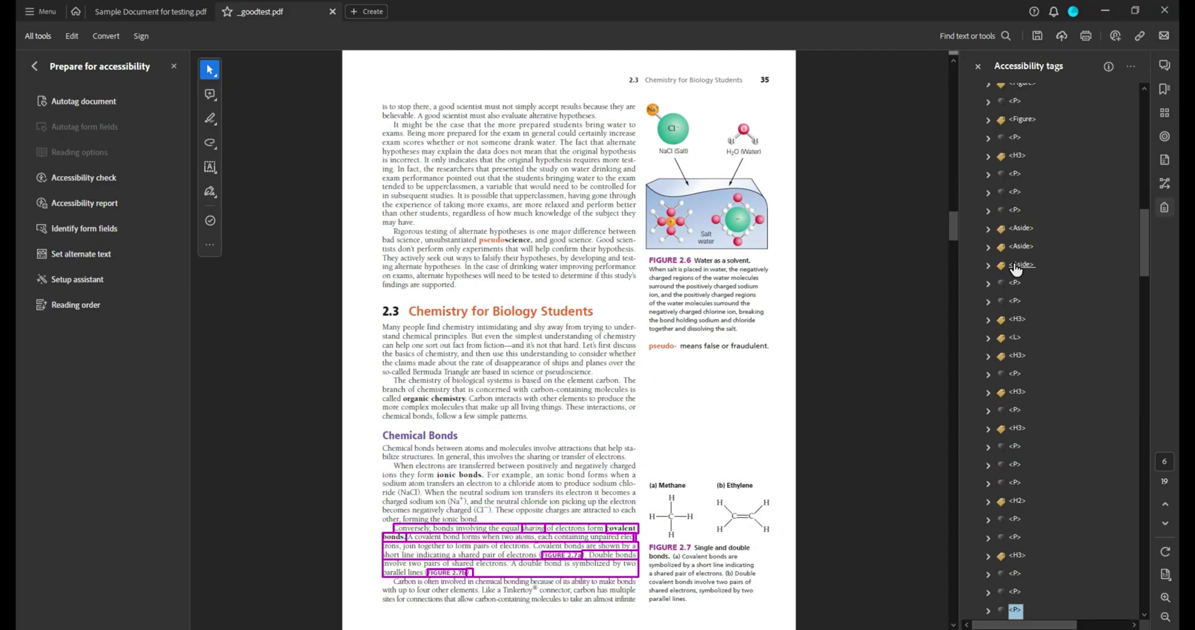
key("Down")
key("Down")
key("Down")
key("Down")
key("Down")
key("Down")
key("Down")
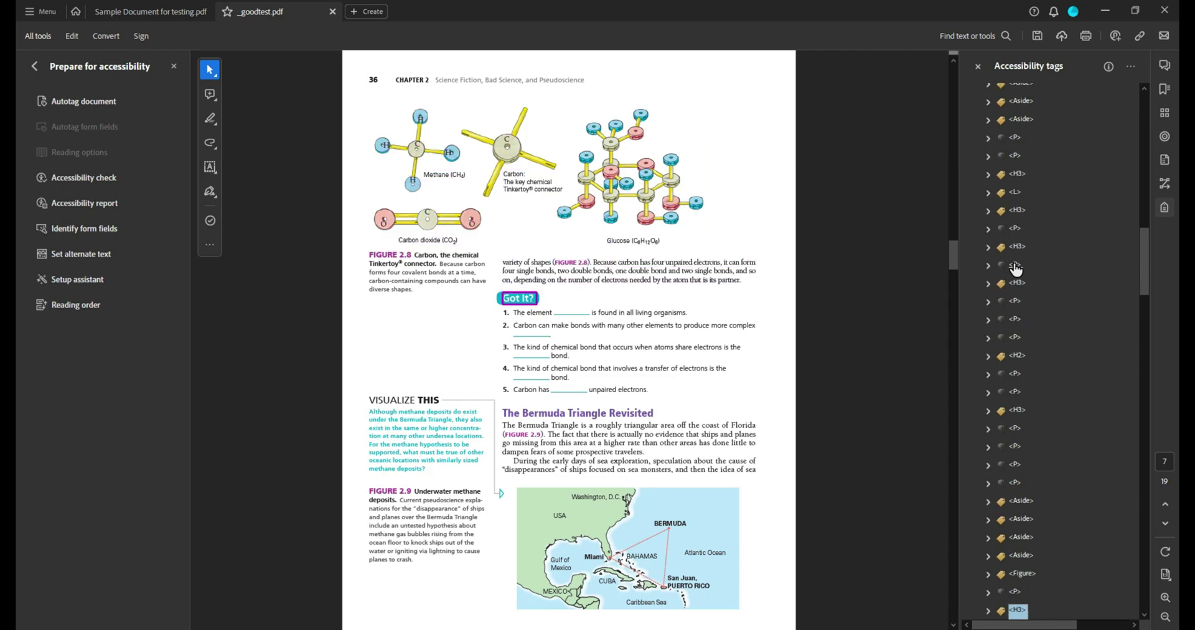
key("Down")
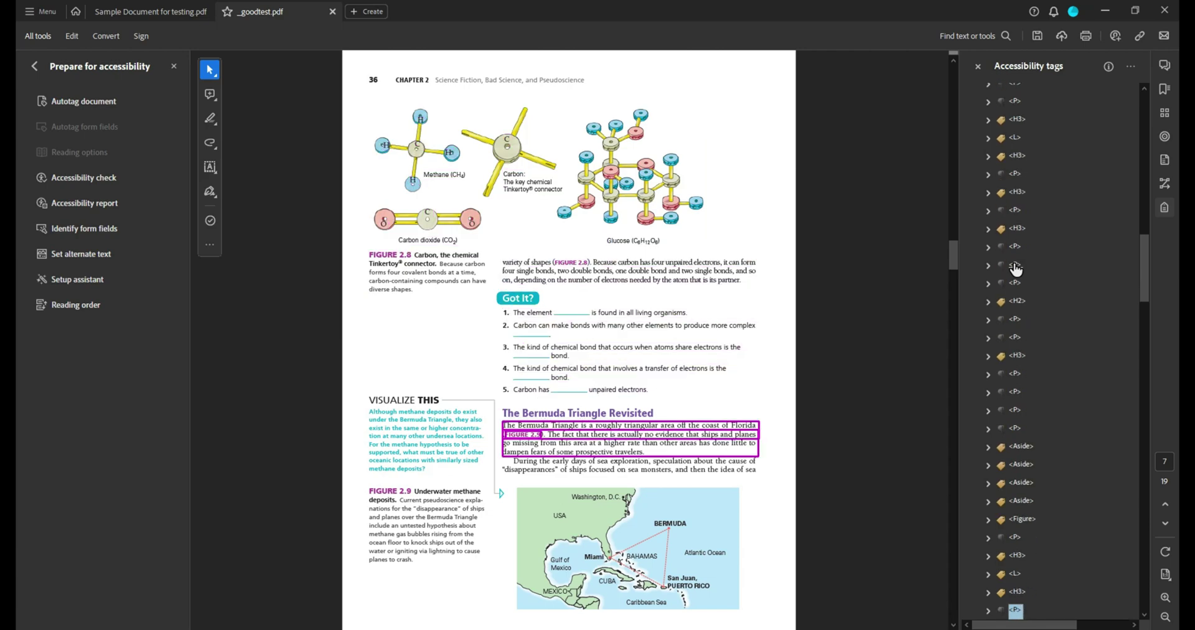
key("Down")
key("Down")
key("Down")
key("Down")
key("Down")
key("Down")
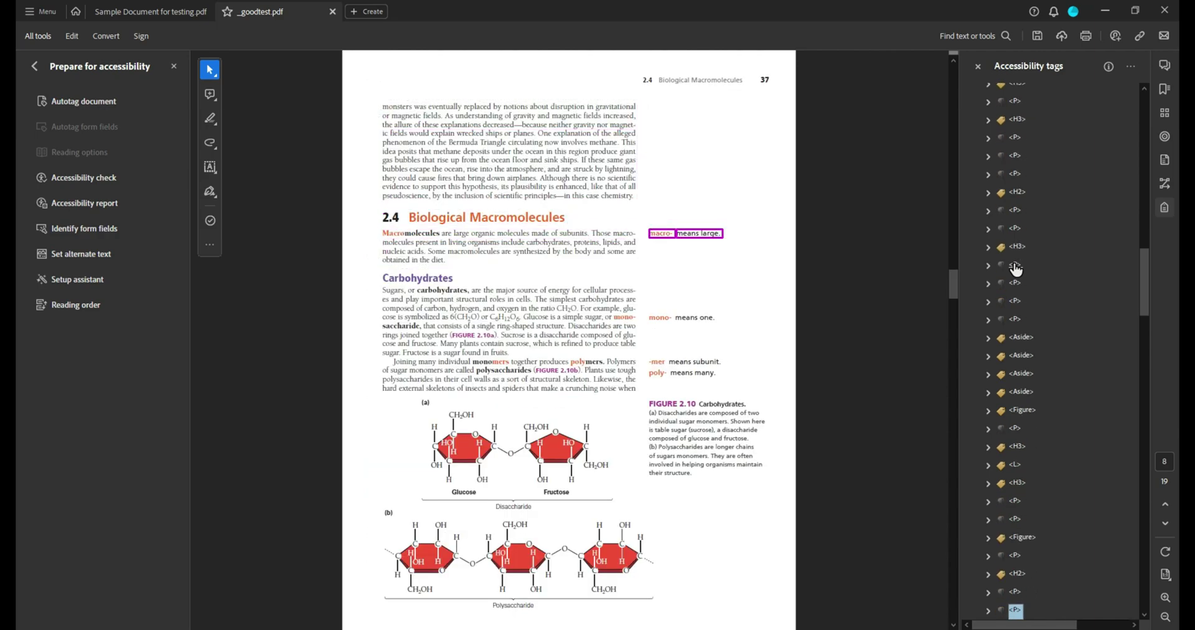
key("Down")
key("Down")
key("Down")
key("Down")
key("Down")
key("Down")
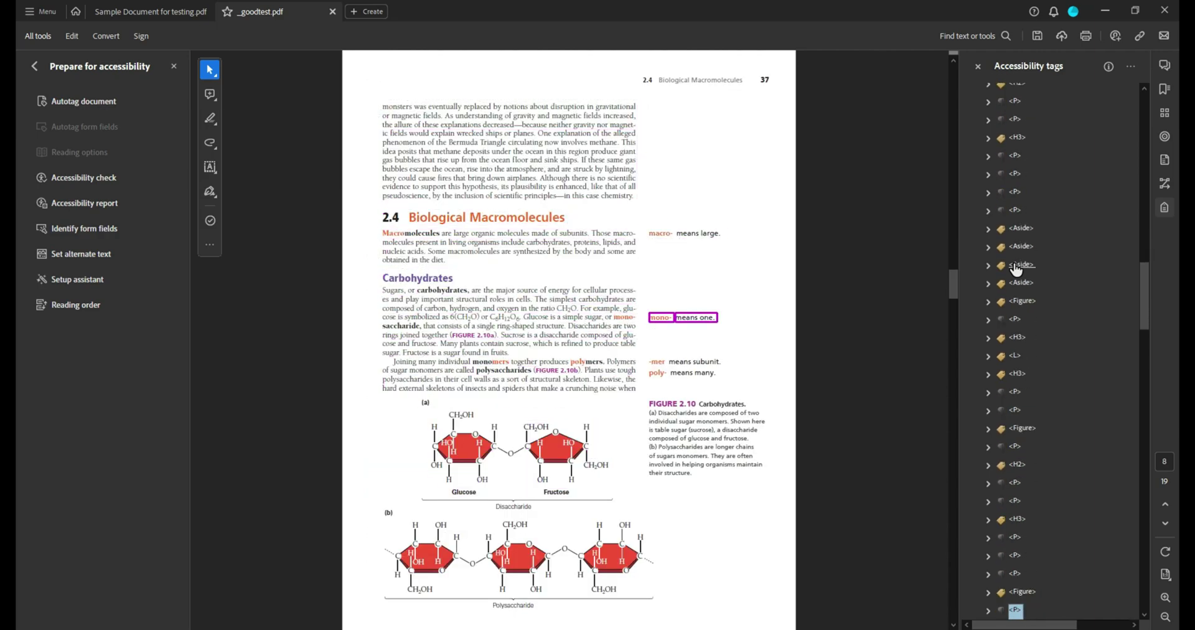
key("Down")
key("Down")
key("Down")
key("Down")
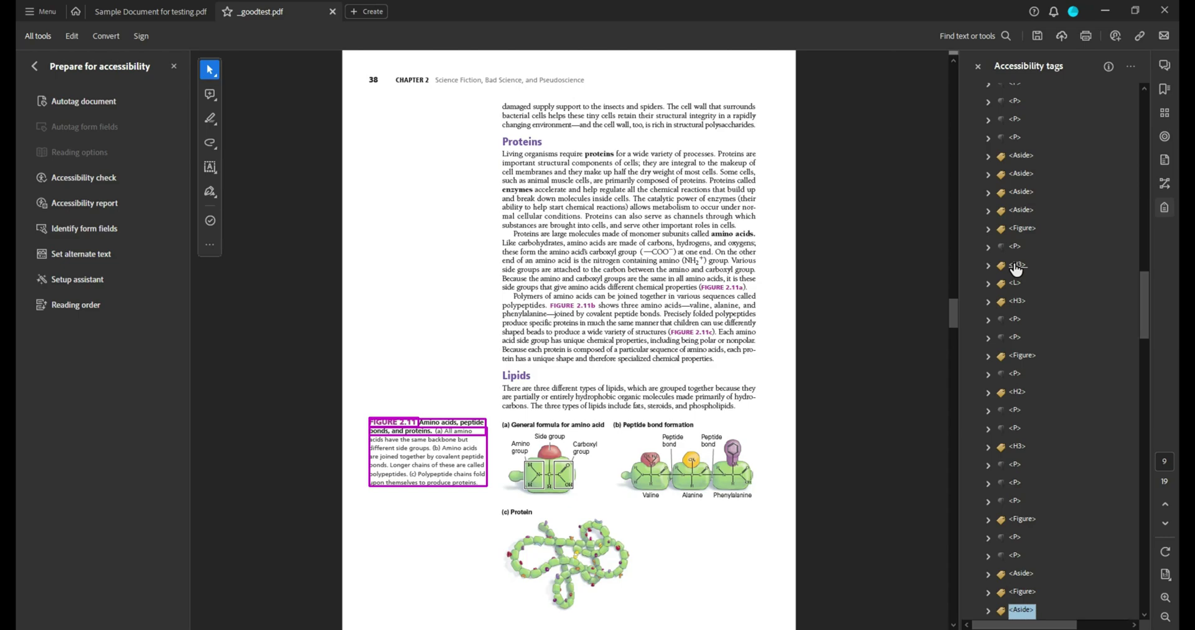
key("Down")
key("Down")
key("Down")
key("Down")
key("Down")
key("Down")
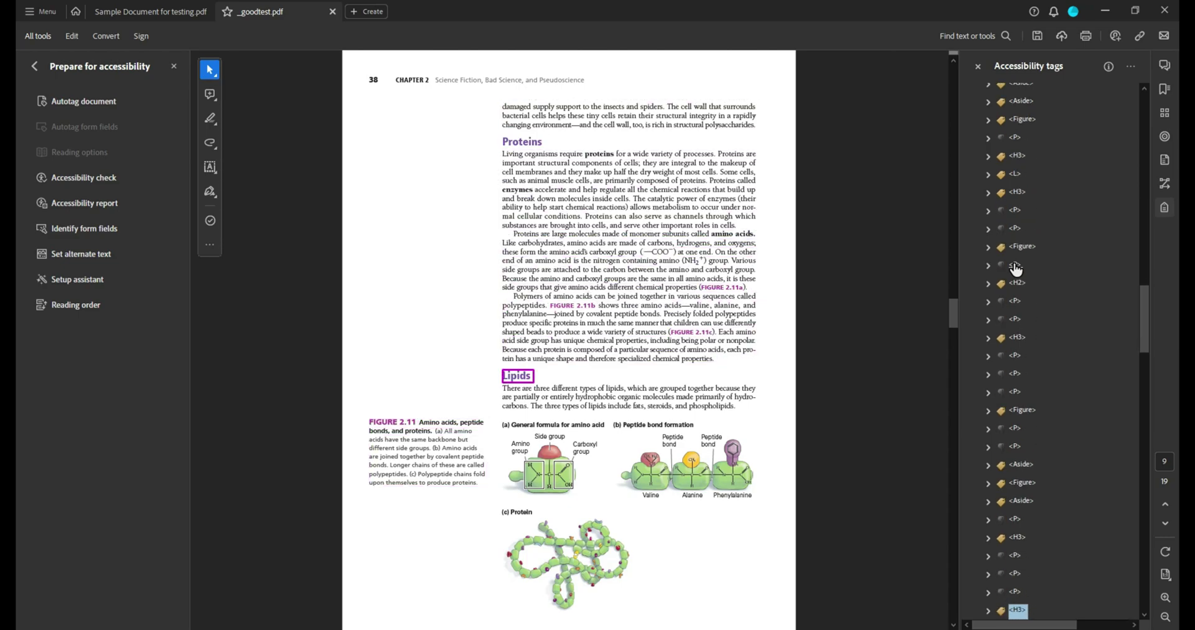
key("Down")
key("Down")
key("Down")
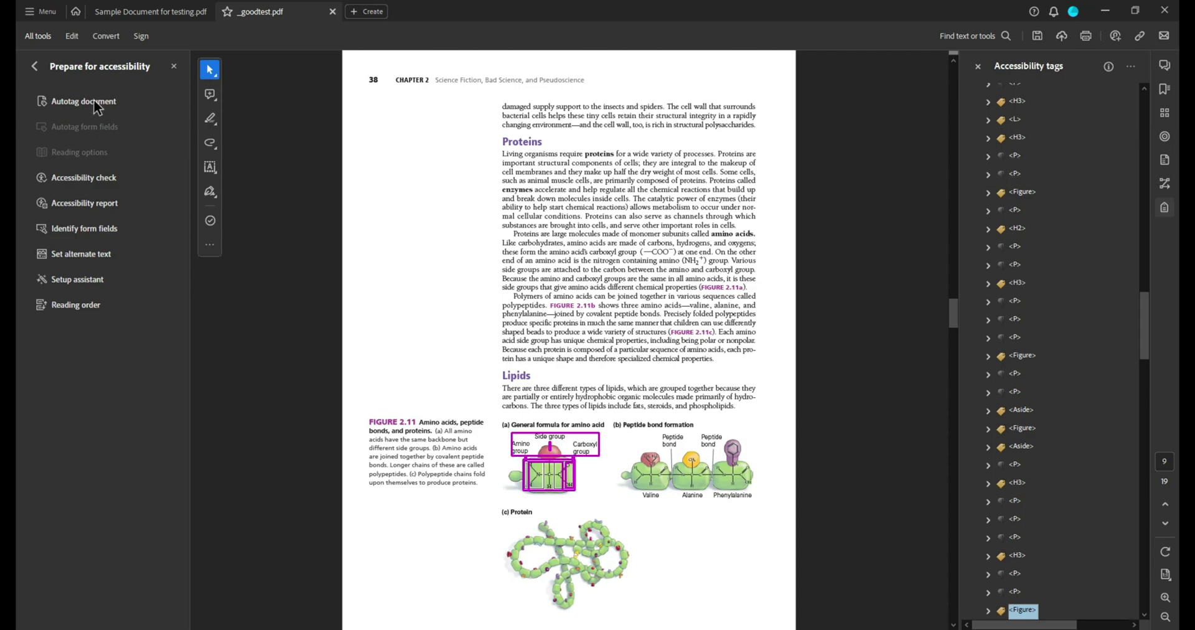
Step: Run the Accessibility Checker with Start Checking
left_click(84, 178)
left_click(452, 155)
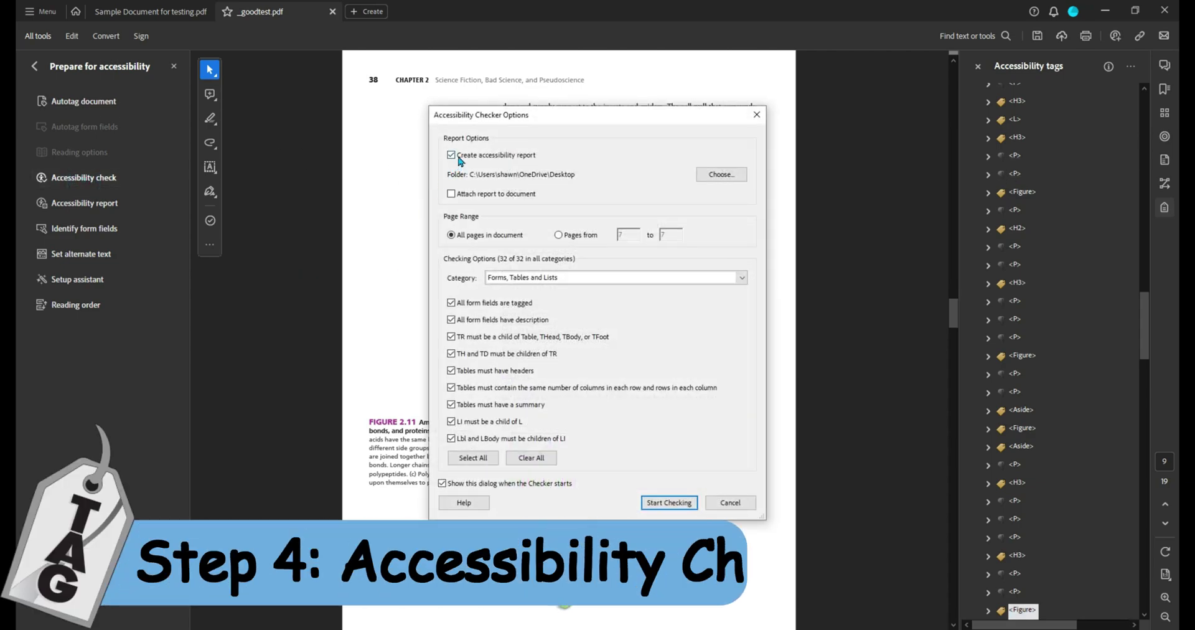
left_click(651, 504)
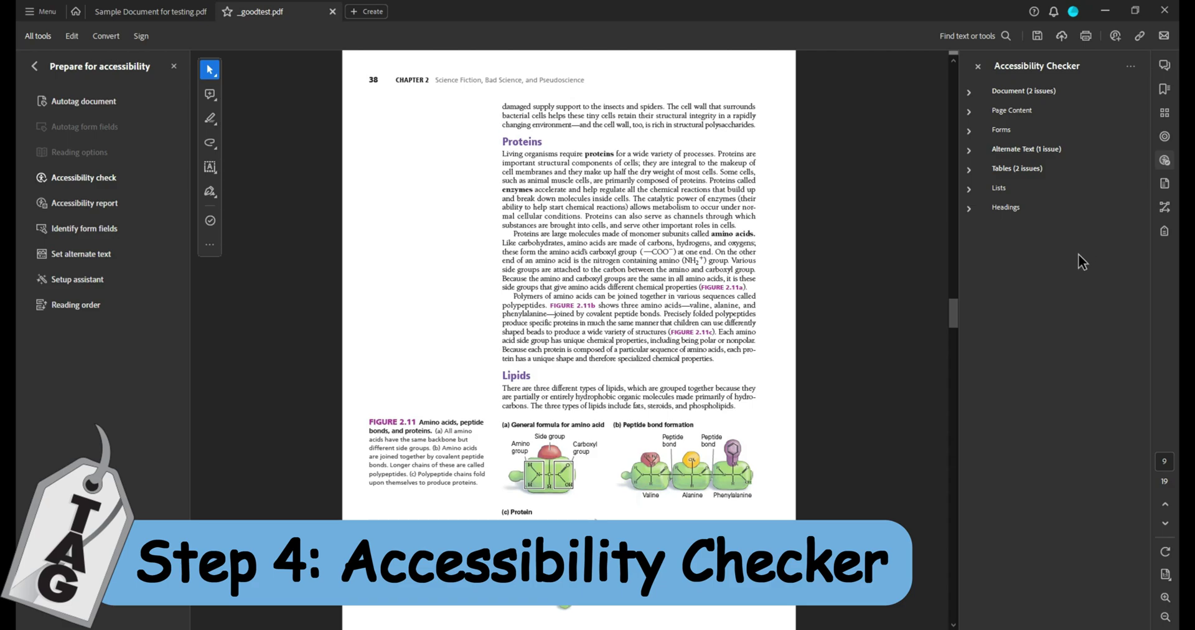
Step: Expand the failed Figure alternate text results and jump to the first figure missing alt text
double_click(995, 149)
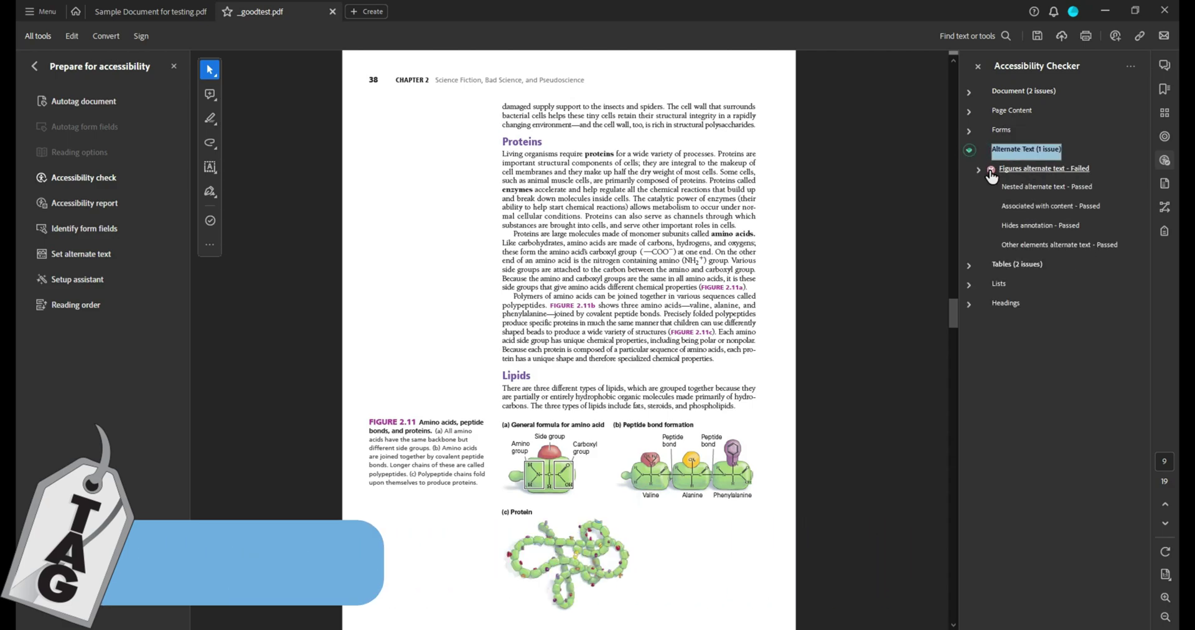
left_click(978, 168)
left_click(1024, 189)
scroll(1026, 192, "down", 15)
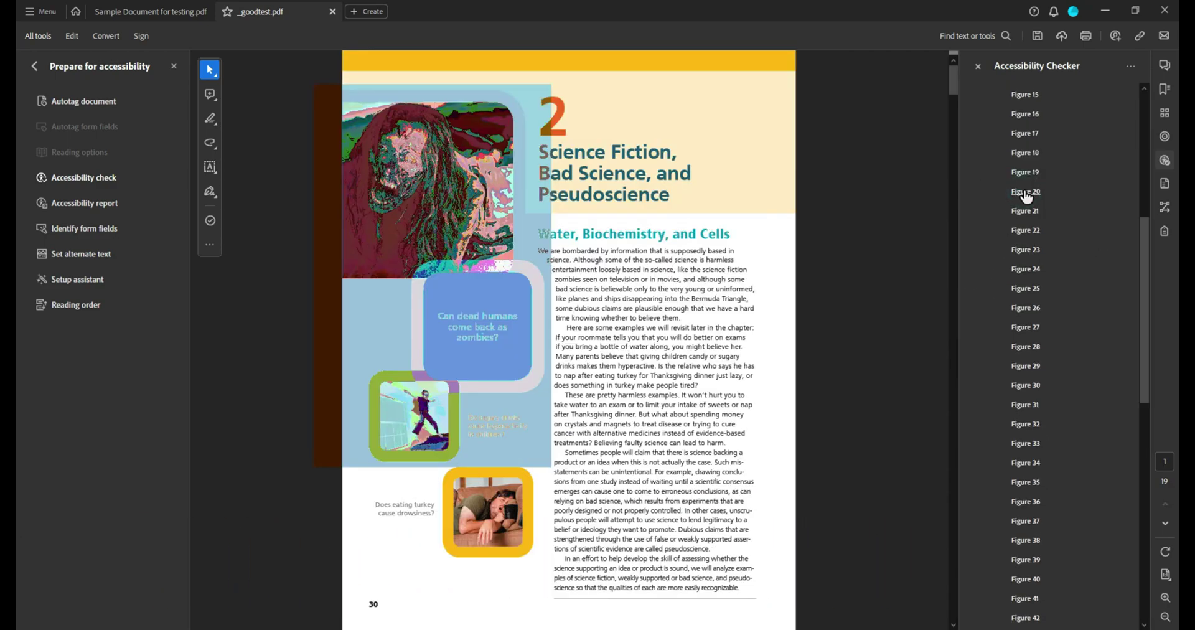
scroll(1020, 289, "down", 2)
Step: Expand Tables > Headers - Failed and select Element 1, the first table lacking headers
left_click(968, 577)
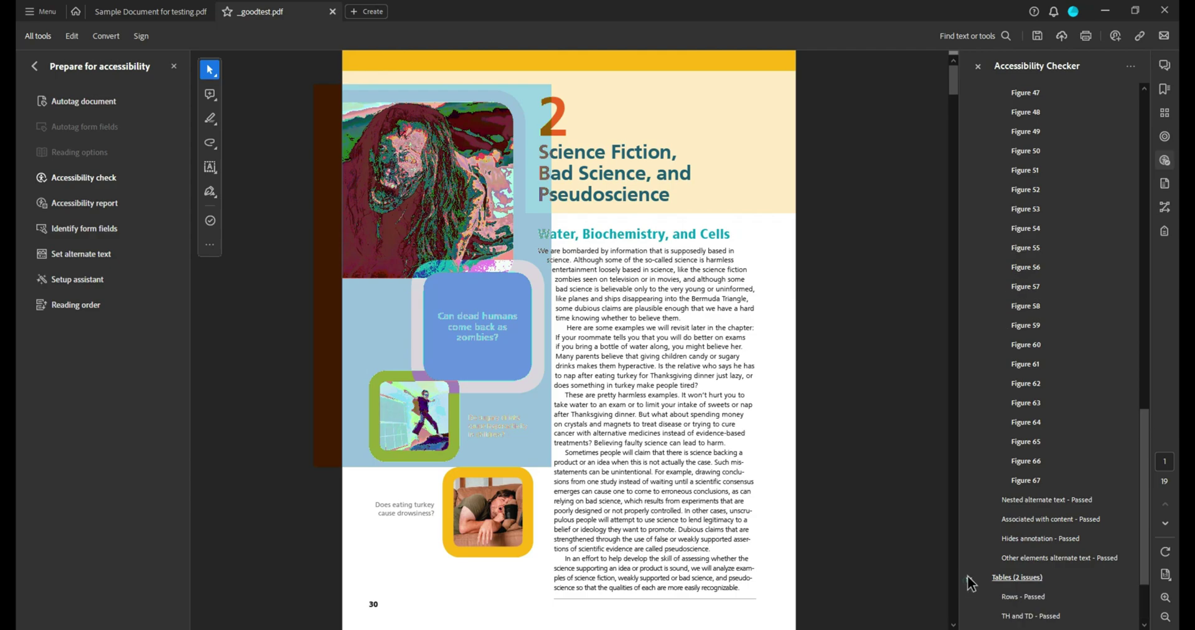
left_click(977, 543)
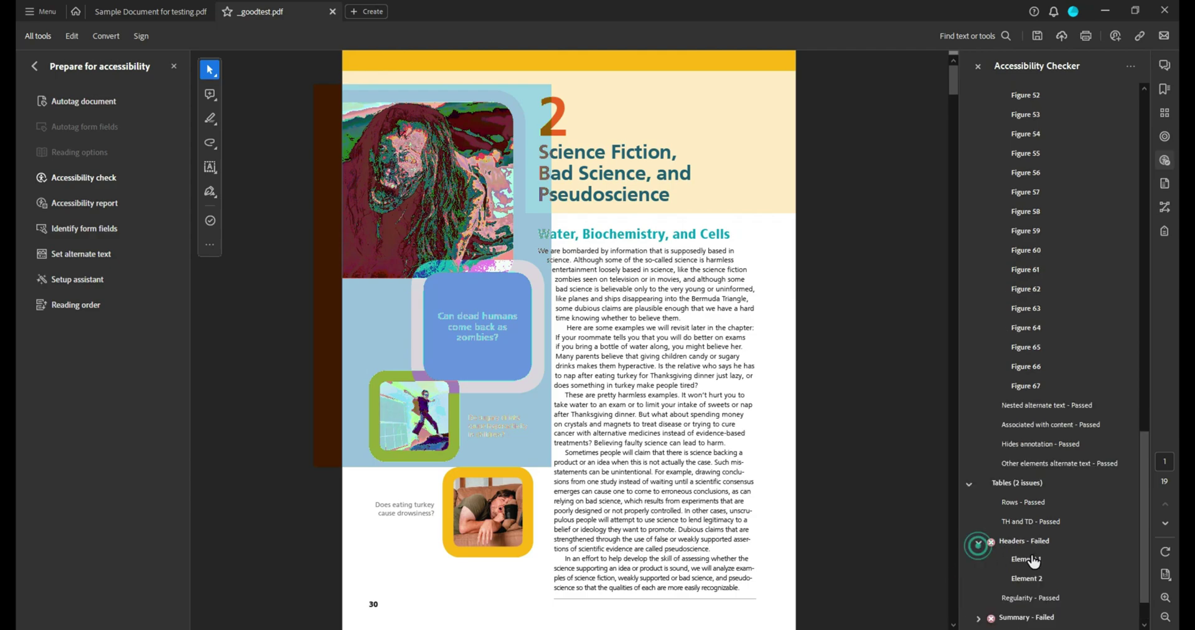
left_click(1025, 559)
right_click(1027, 442)
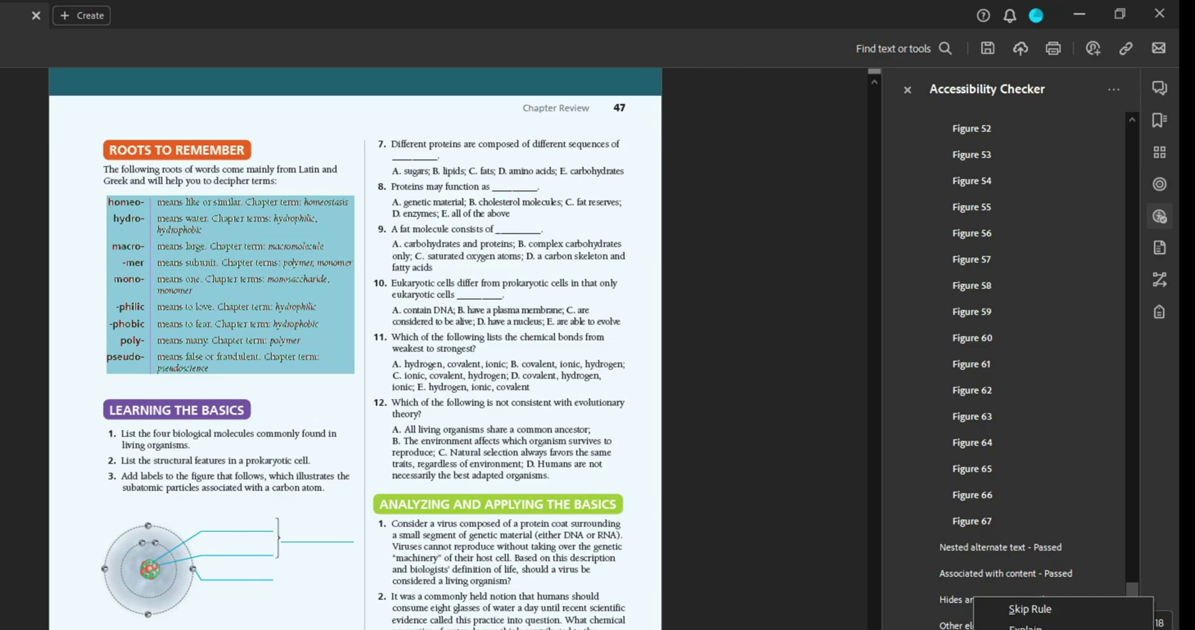
Step: Locate the failing homeo- cell in the tags panel and rename its TD tag to TH
left_click(1058, 626)
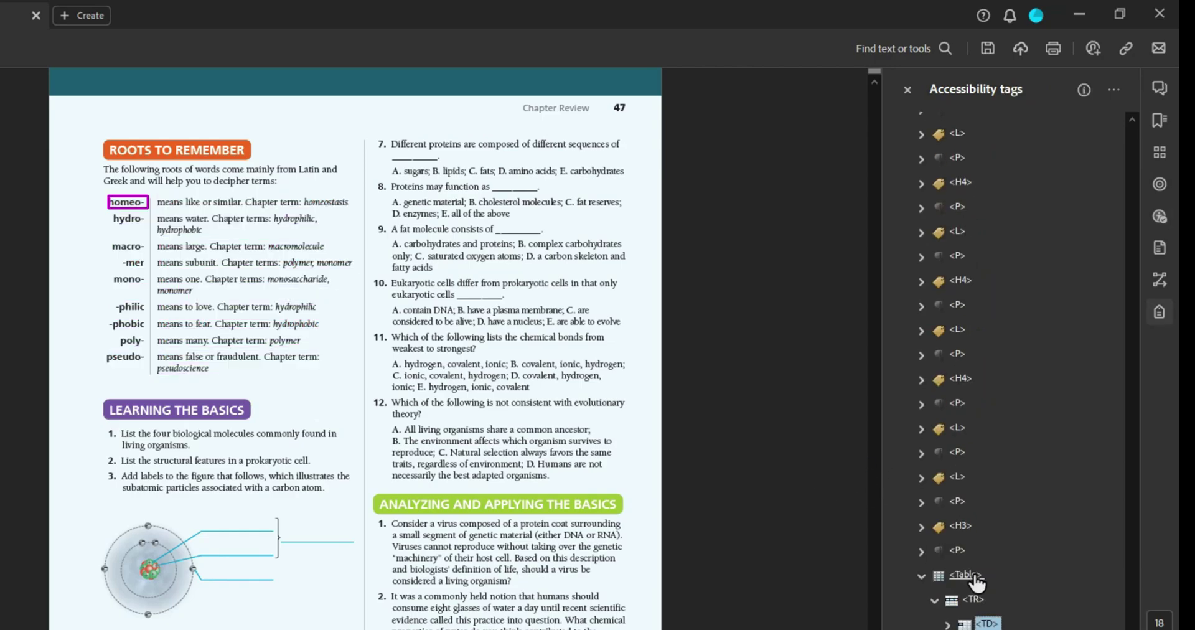
key("End")
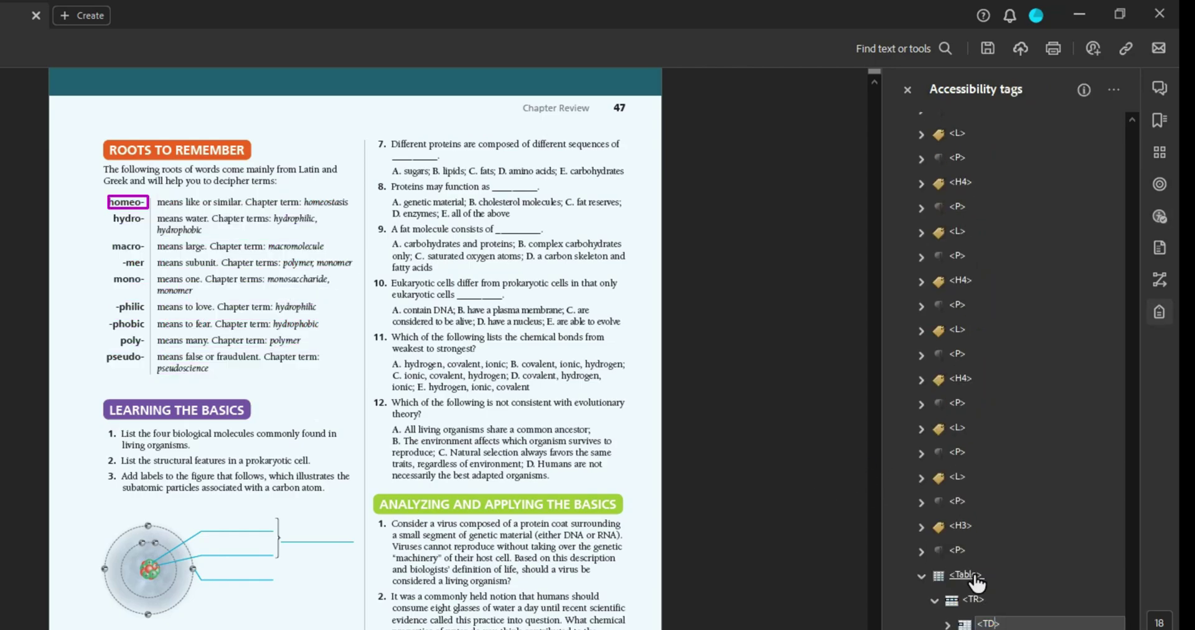
key("BackSpace")
type("H")
key("Return")
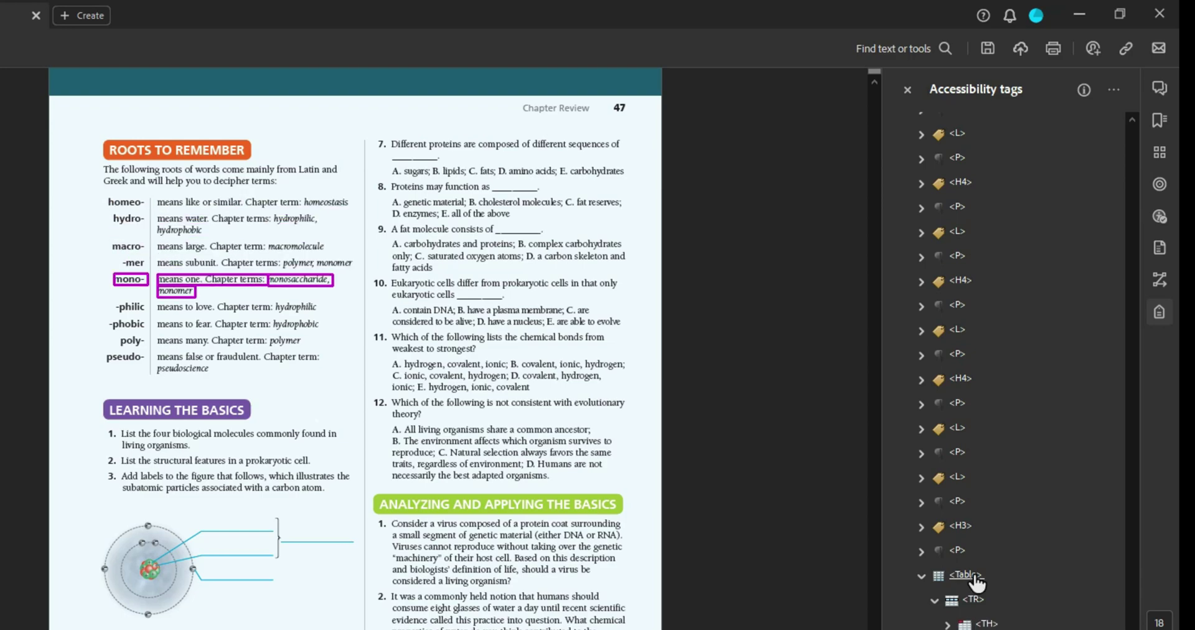
scroll(975, 578, "down", 1)
left_click(975, 576)
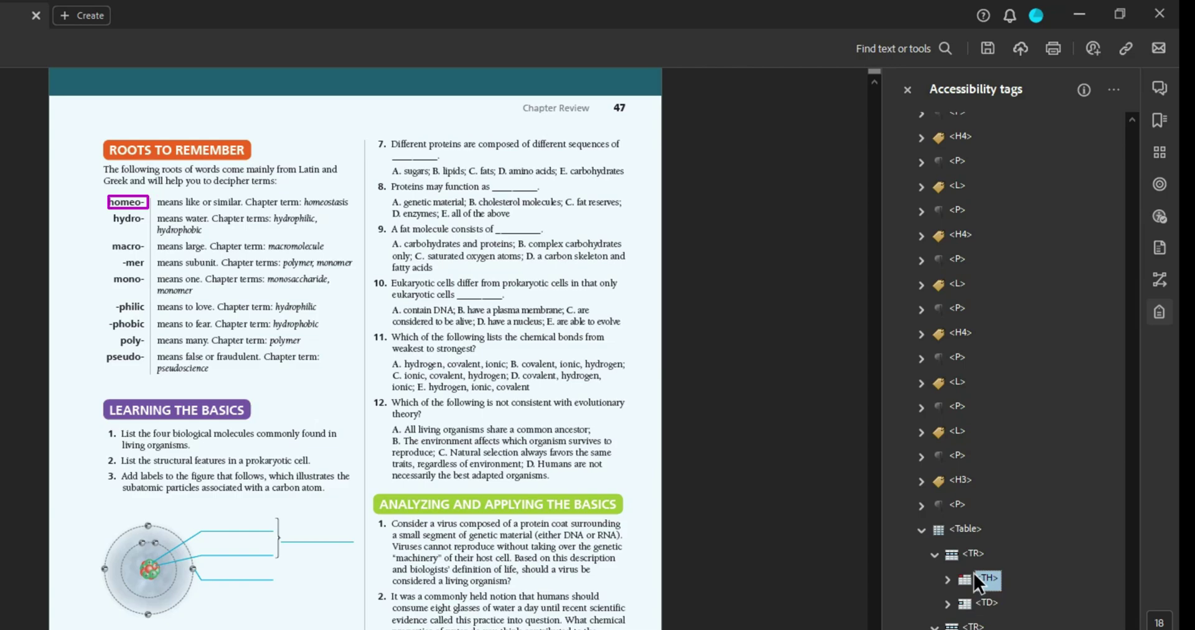
Step: Step from the table tag through list item 3's atom figure to question 3's text
key("Left")
key("Left")
key("Left")
key("Left")
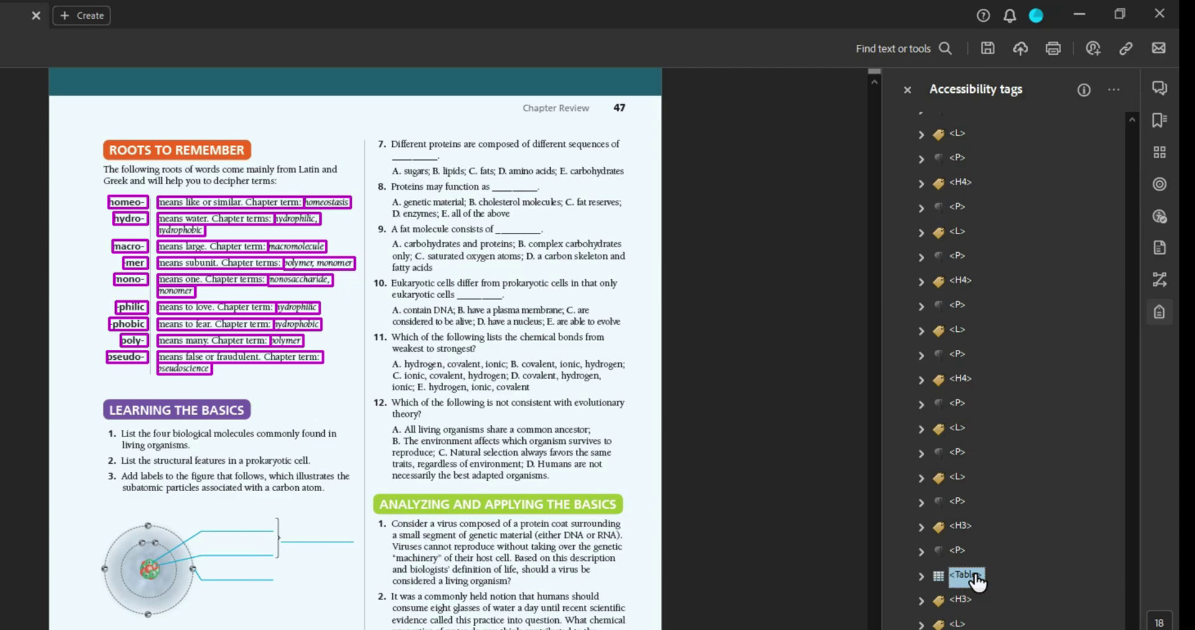
key("Down")
key("Down")
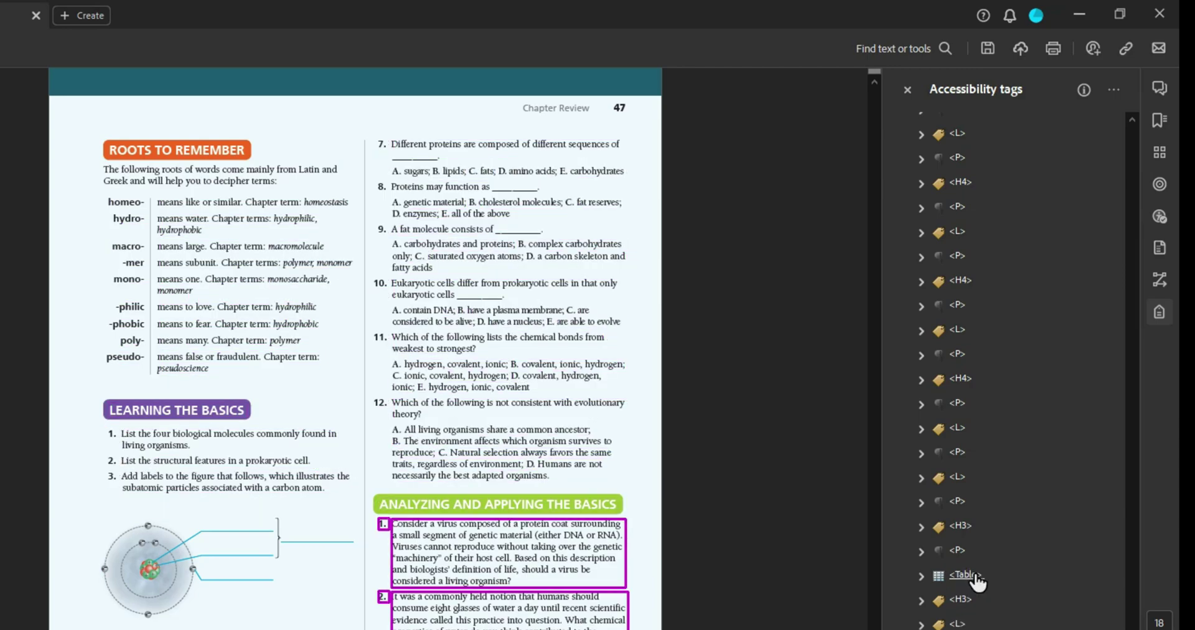
key("Up")
key("Down")
key("Down")
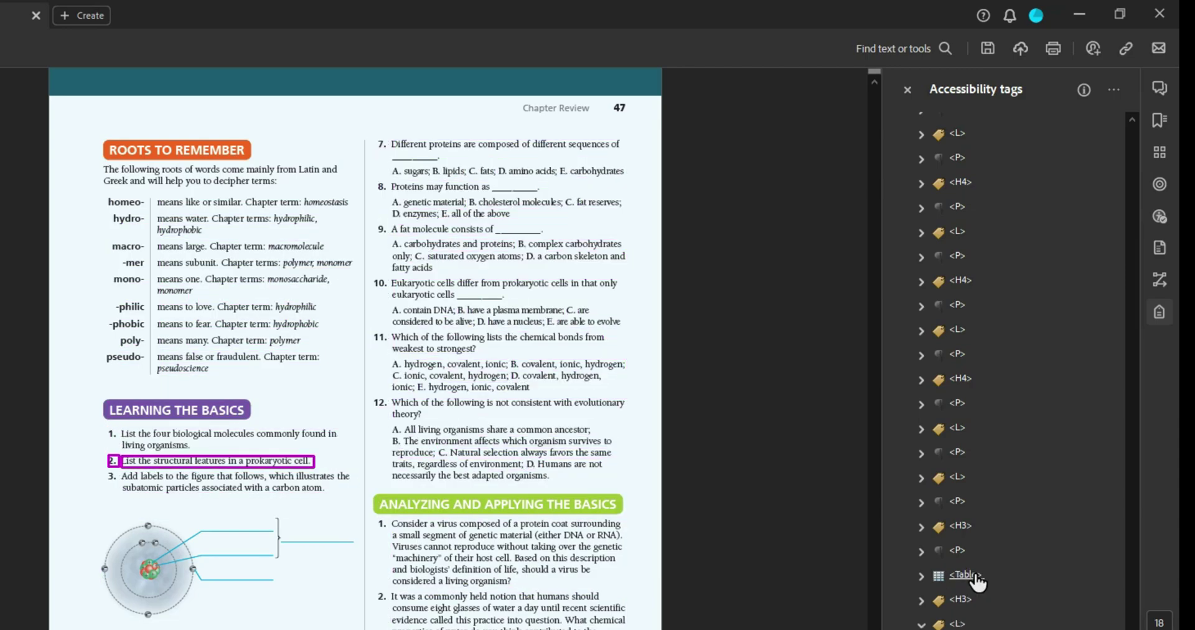
key("Down")
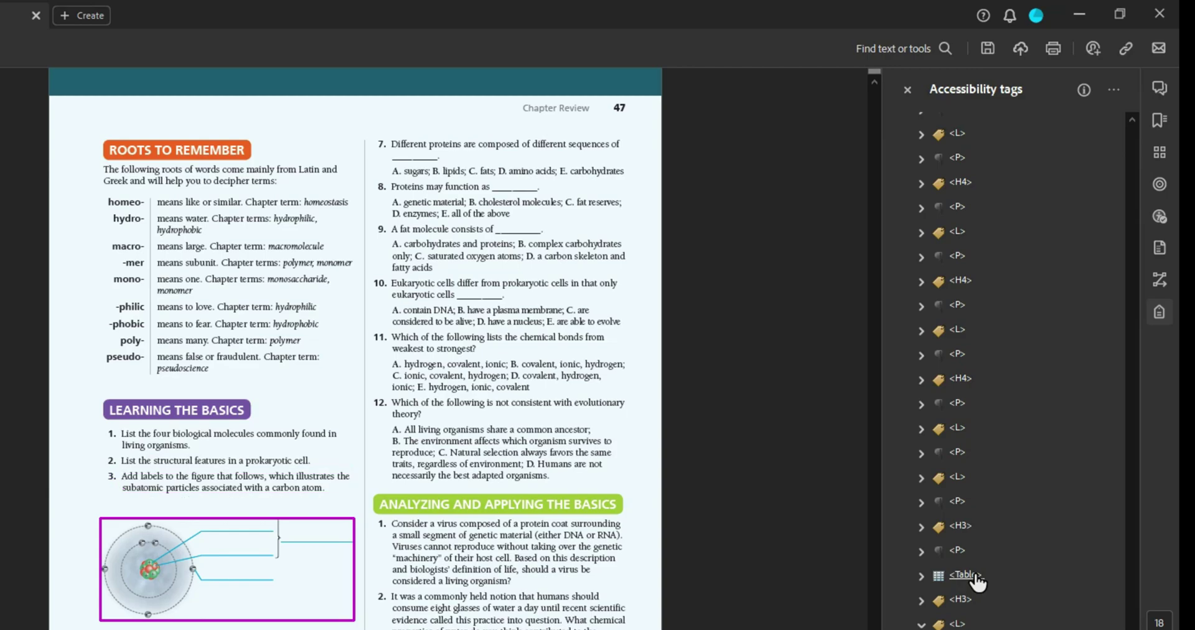
key("Up")
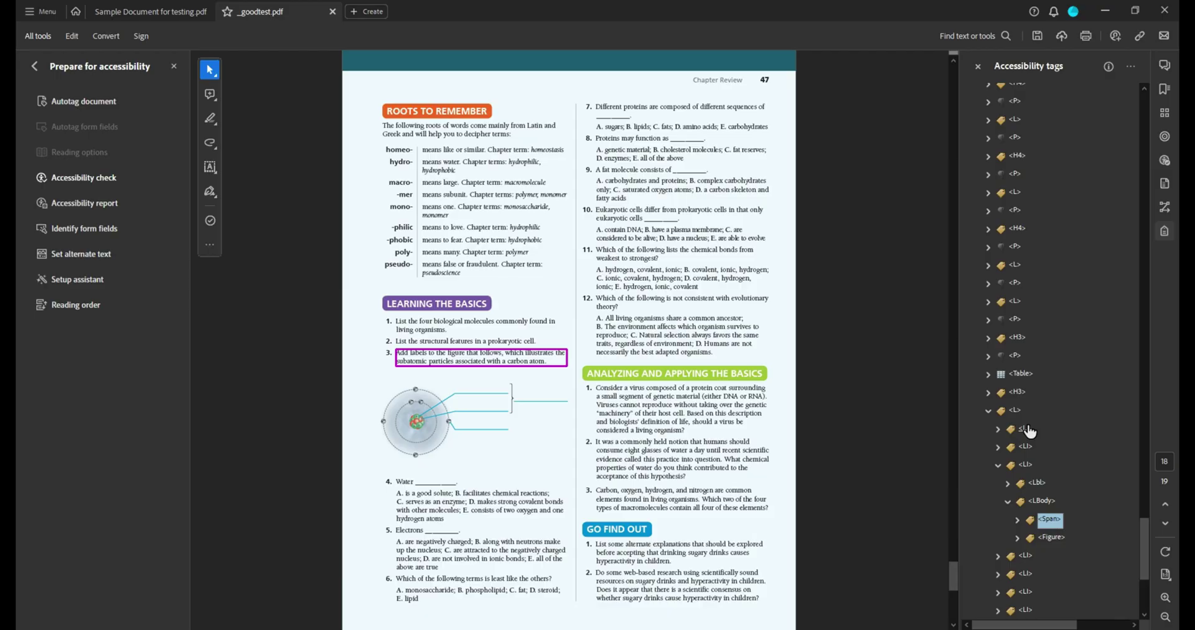
Step: Step past the atom figure's tag and expand question 4's nested answer list item
key("Down")
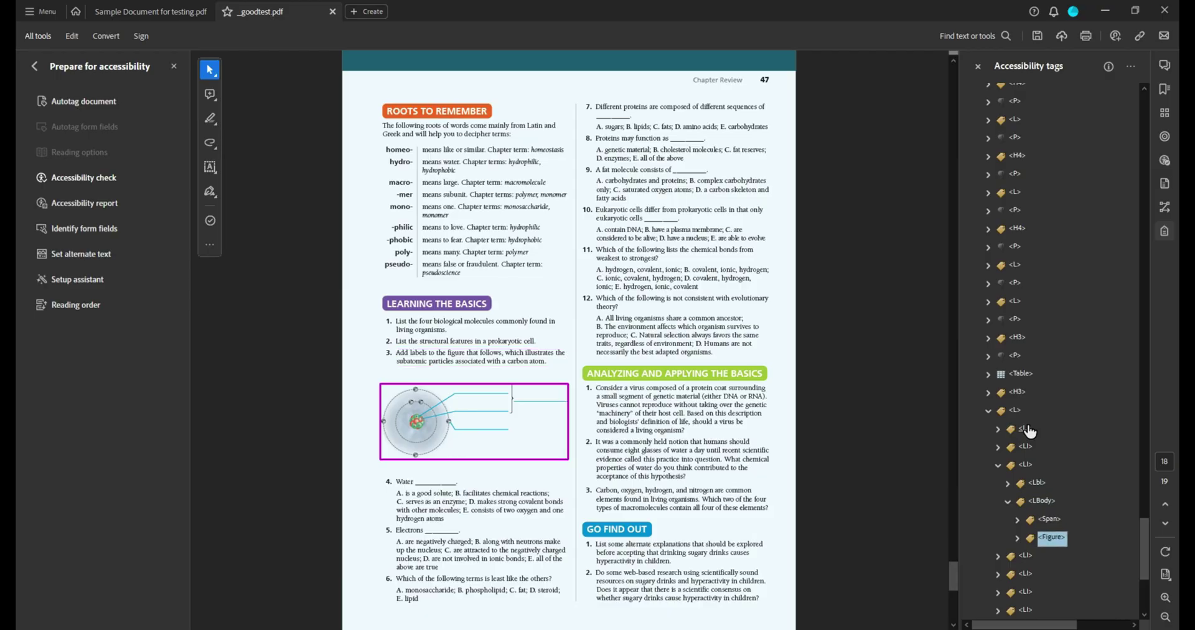
key("Down")
key("Down")
key("Down")
key("Down")
key("Down")
key("Down")
key("Down")
key("Down")
key("Down")
key("Down")
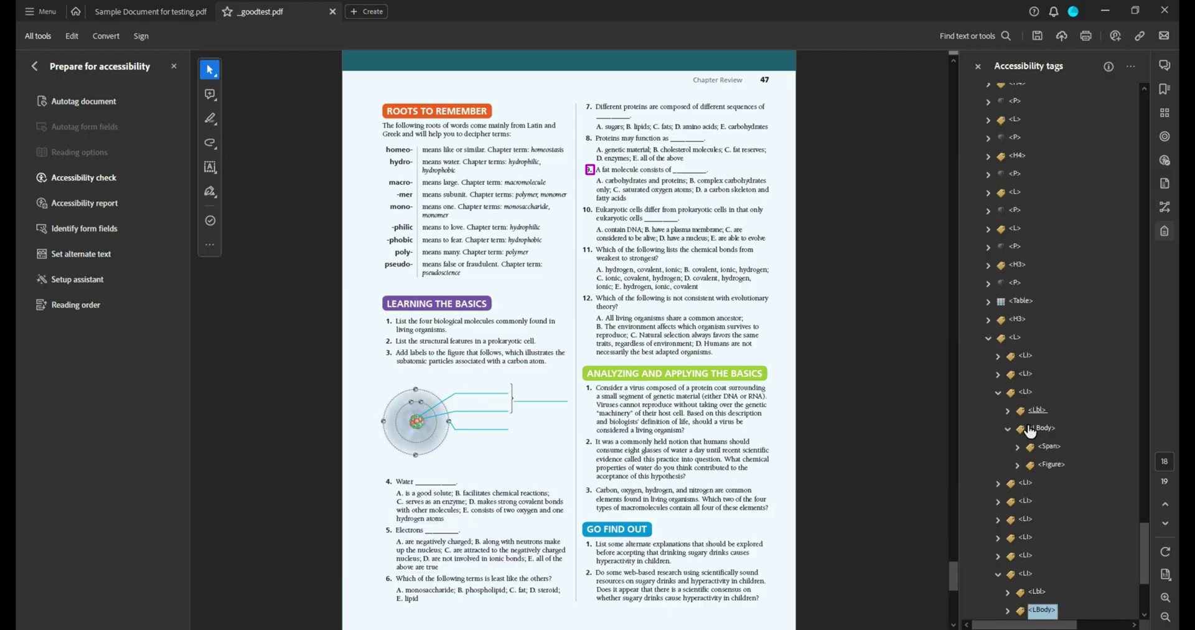
key("Right")
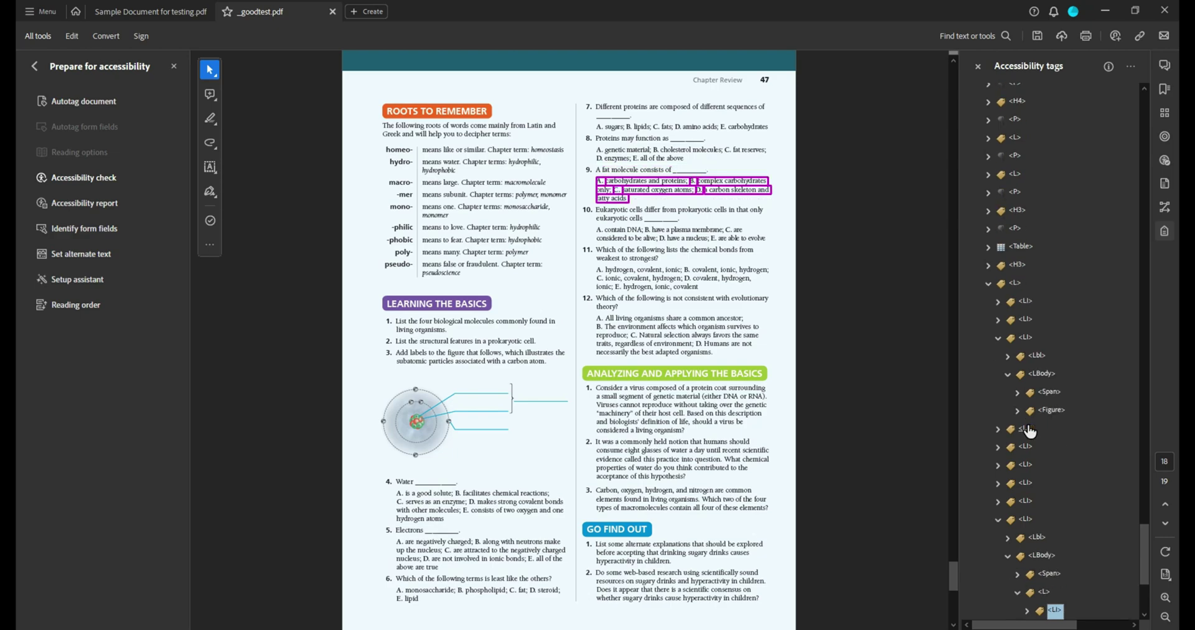
key("Down")
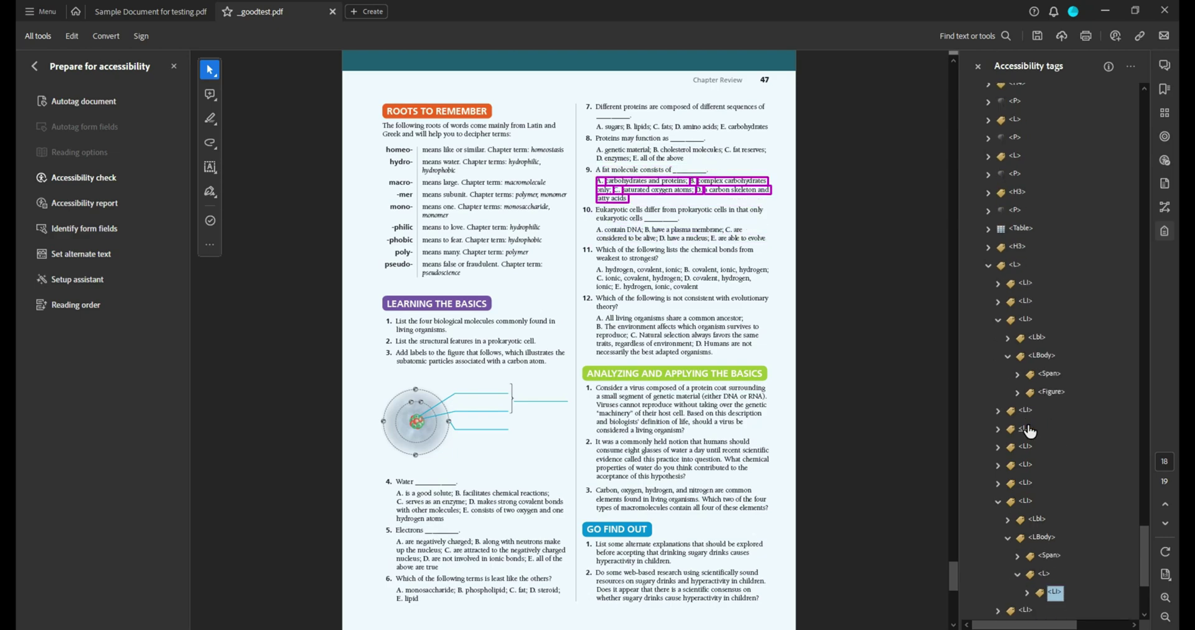
key("Right")
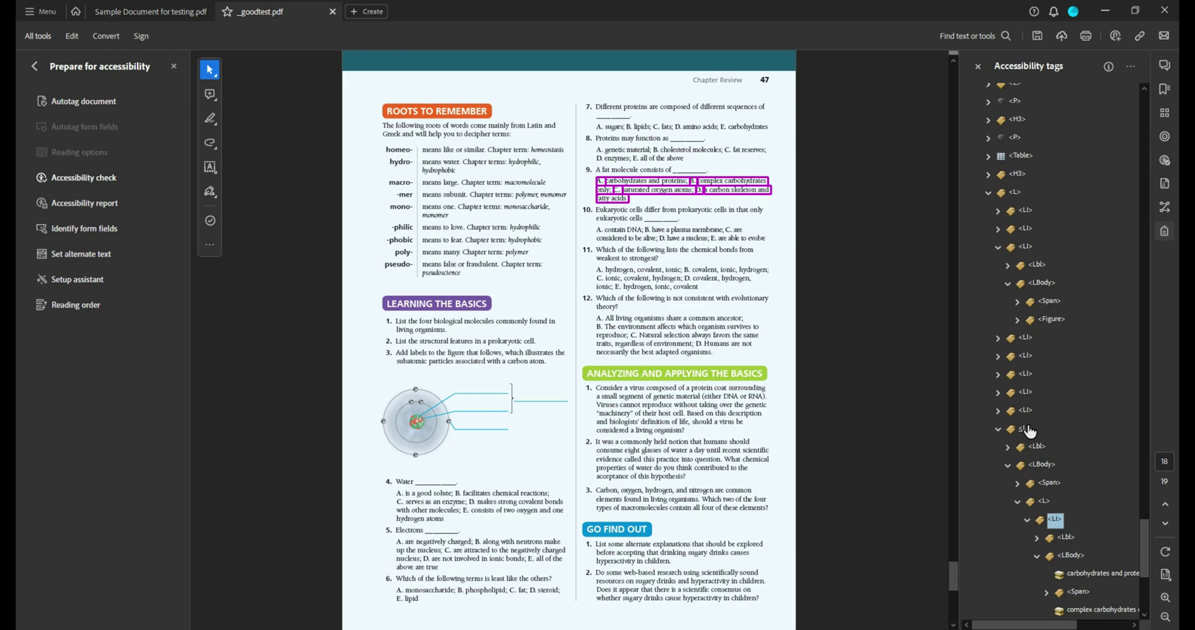
Step: Collapse question 9's answer list item and continue down to the Go Find Out list tags
left_click(597, 182)
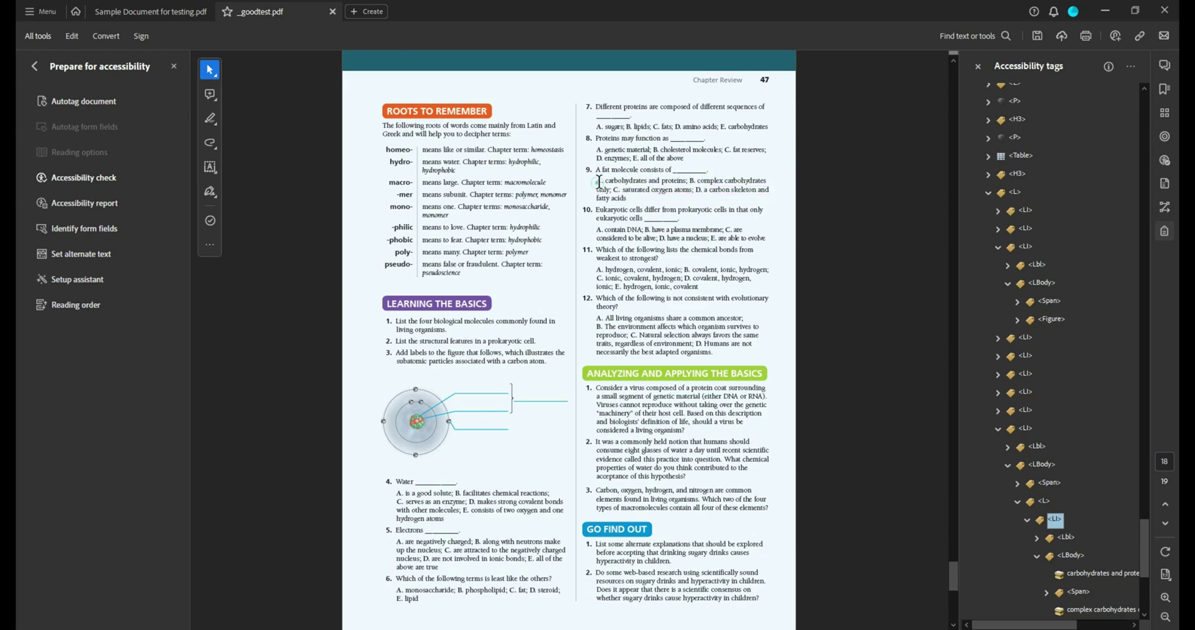
left_click(1051, 516)
key("Left")
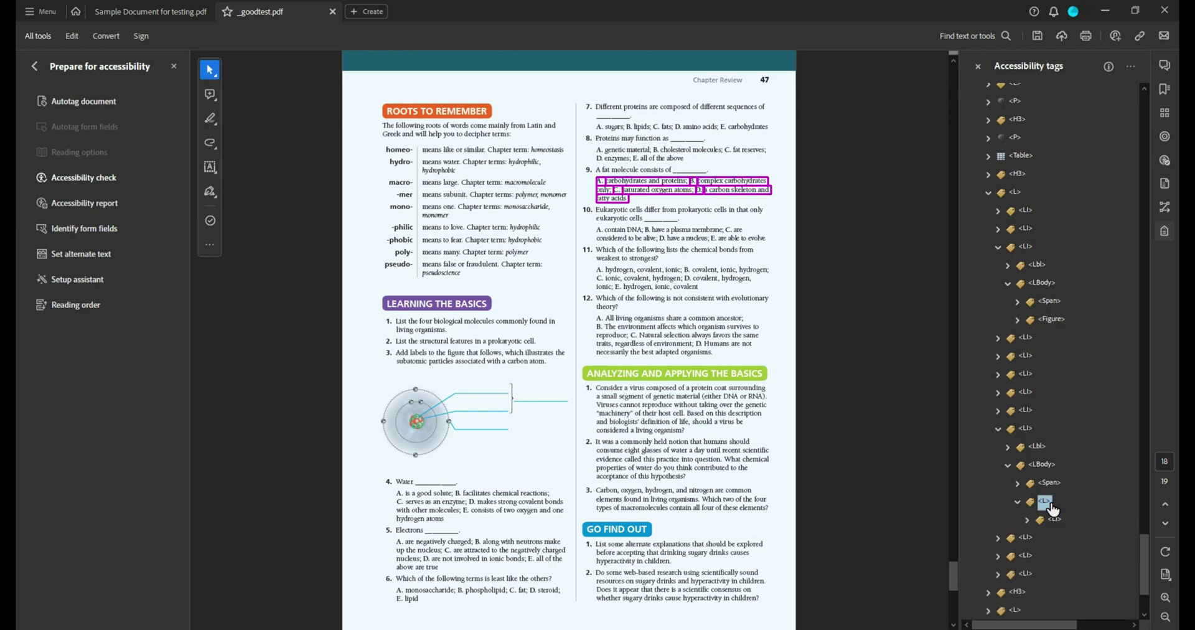
key("Down")
key("Down")
key("Down")
key("Down")
key("Down")
key("Down")
key("Down")
key("Down")
key("Down")
key("Down")
key("Down")
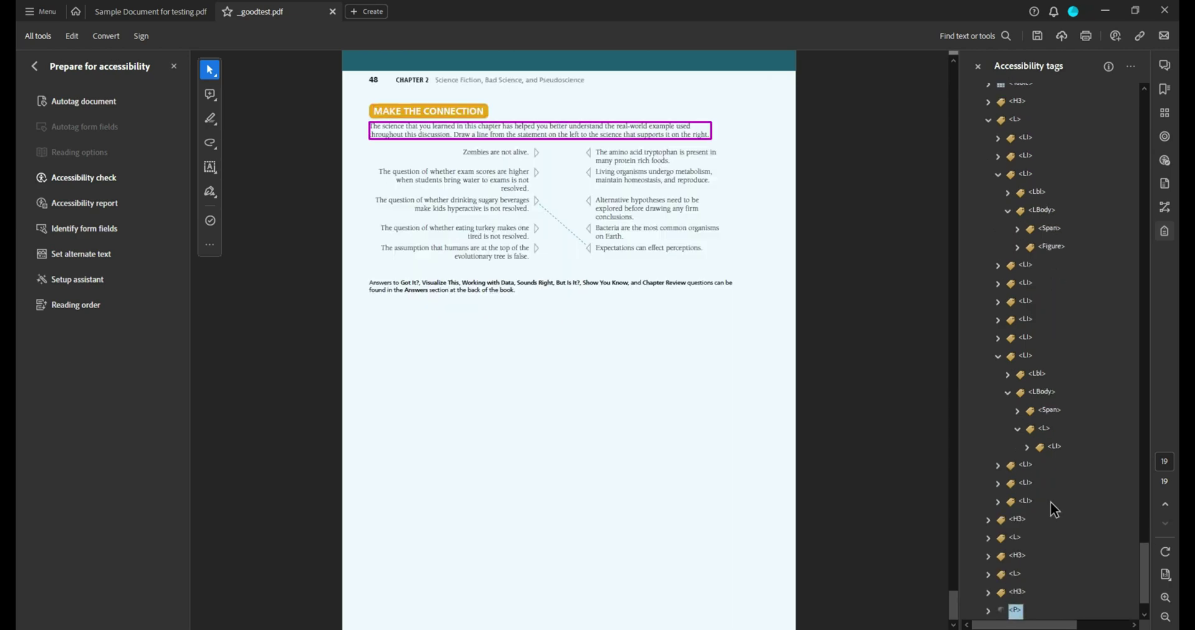